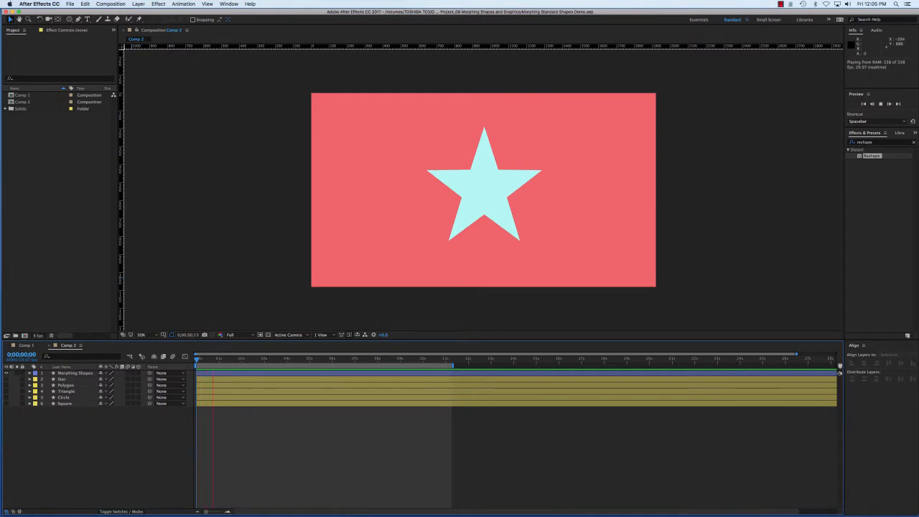
Stop the preview, return to the first frame, and show the Star layer instead of the Morphing Shapes layer
key(space)
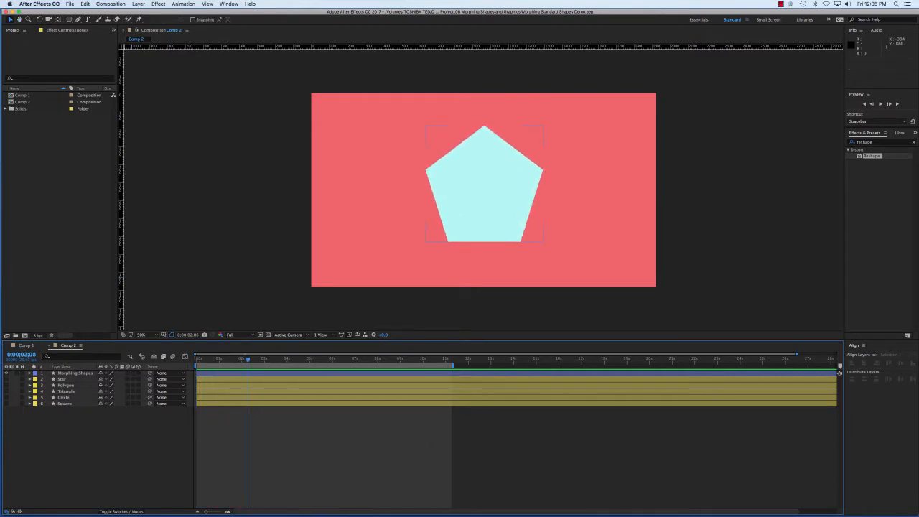
key(Home)
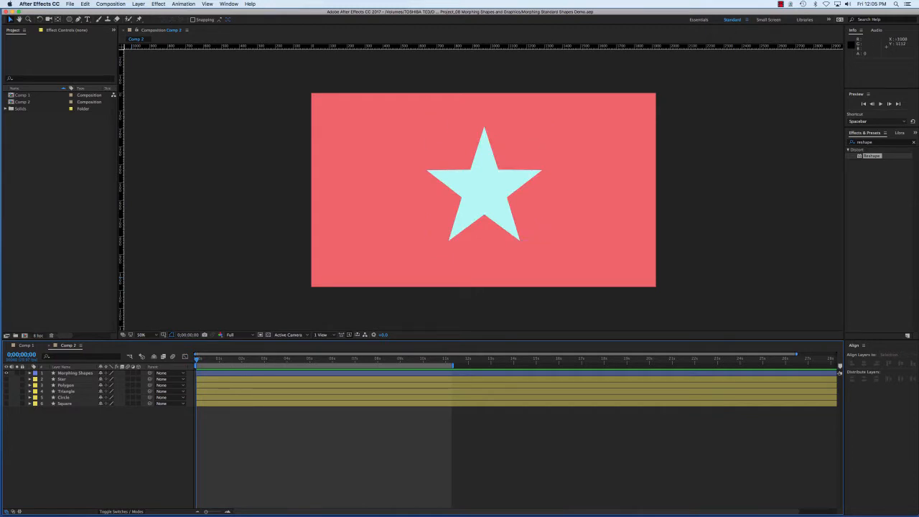
click(6, 372)
click(6, 379)
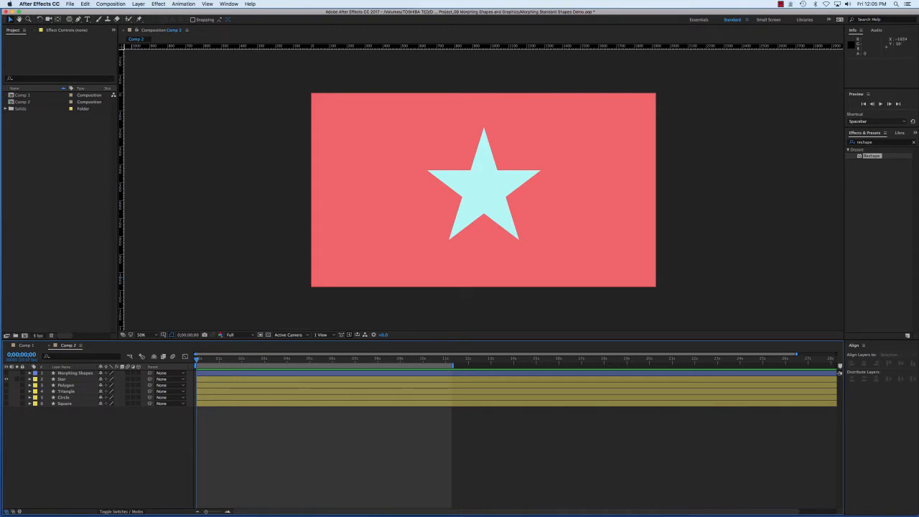
Undo the Star layer's last visibility change
click(69, 19)
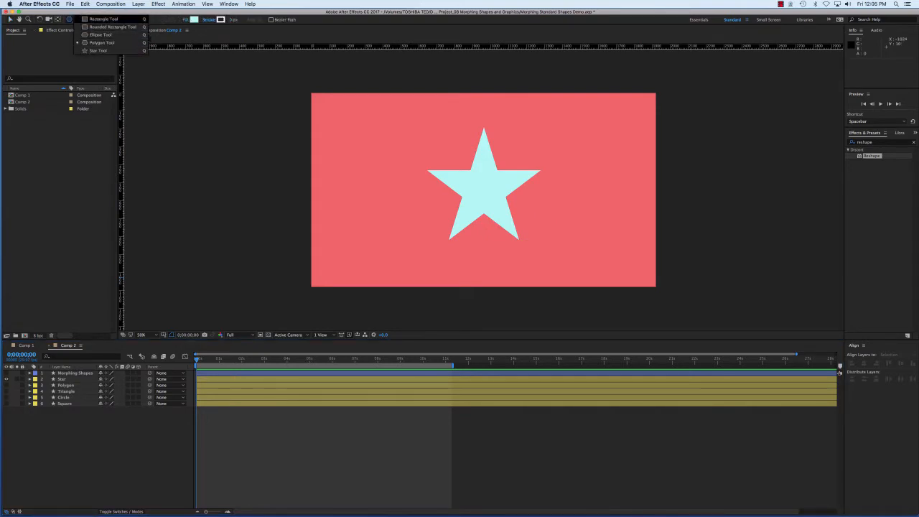
click(160, 135)
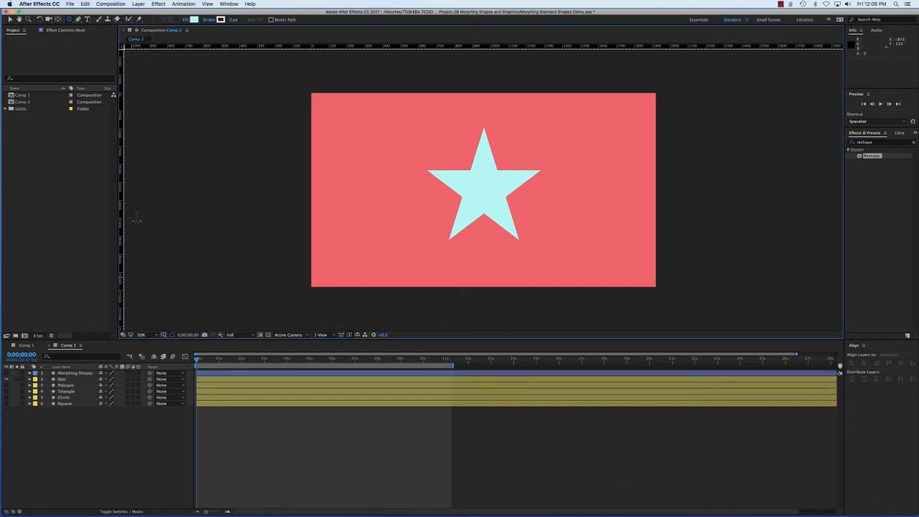
key(super+z)
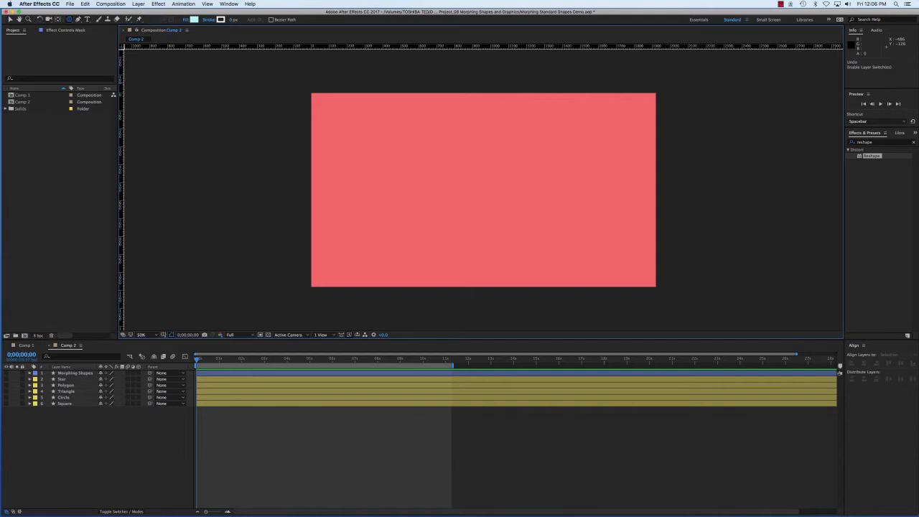
Draw a pentagon on a new shape layer with the Polygon tool and move it toward the composition's centre
click(69, 20)
click(96, 43)
click(464, 188)
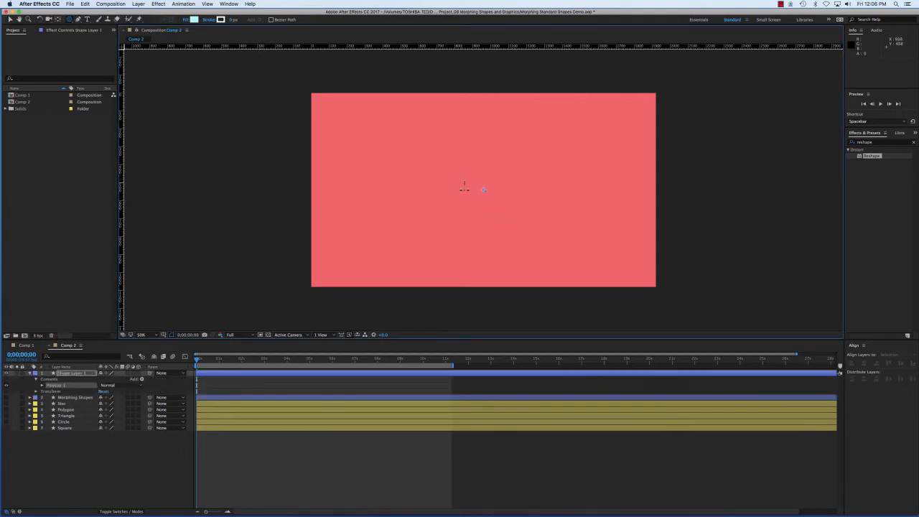
drag(463, 188, 508, 227)
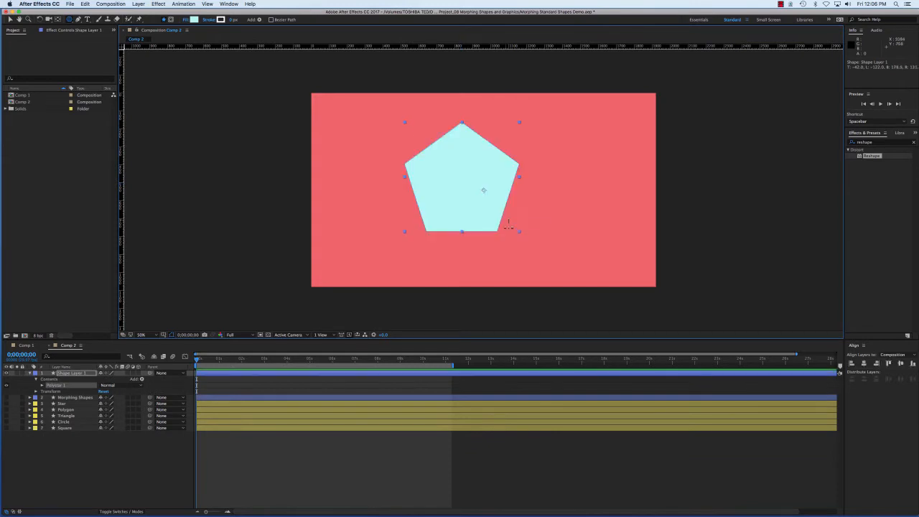
key(v)
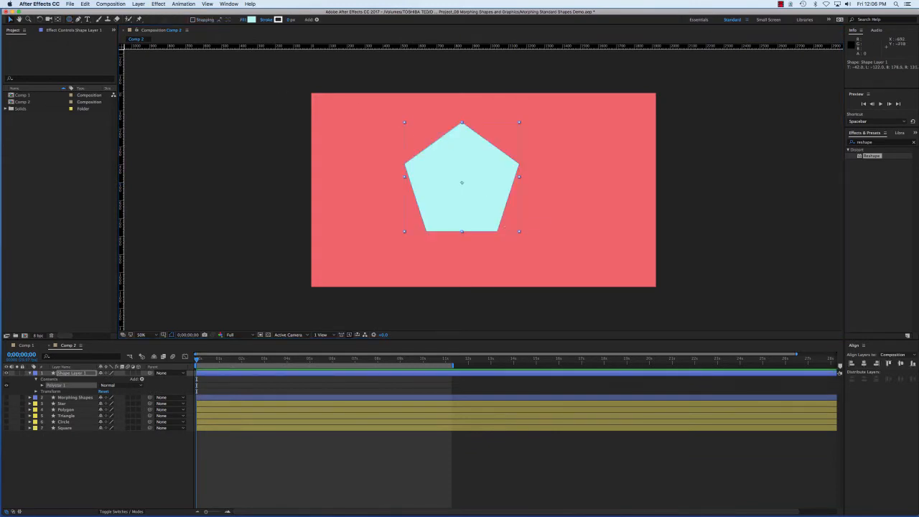
drag(439, 174, 457, 188)
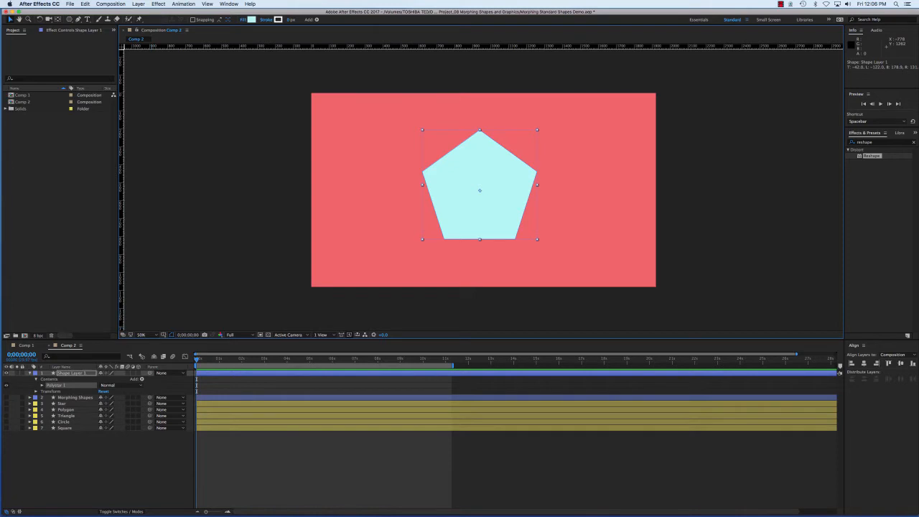
Rename the new pentagon shape layer as triangle
click(72, 374)
key(Return)
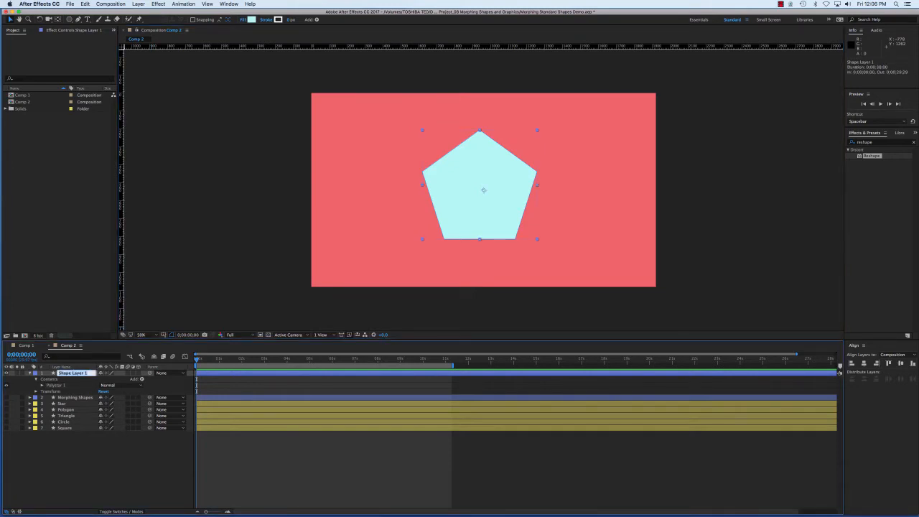
text(triangle)
key(Return)
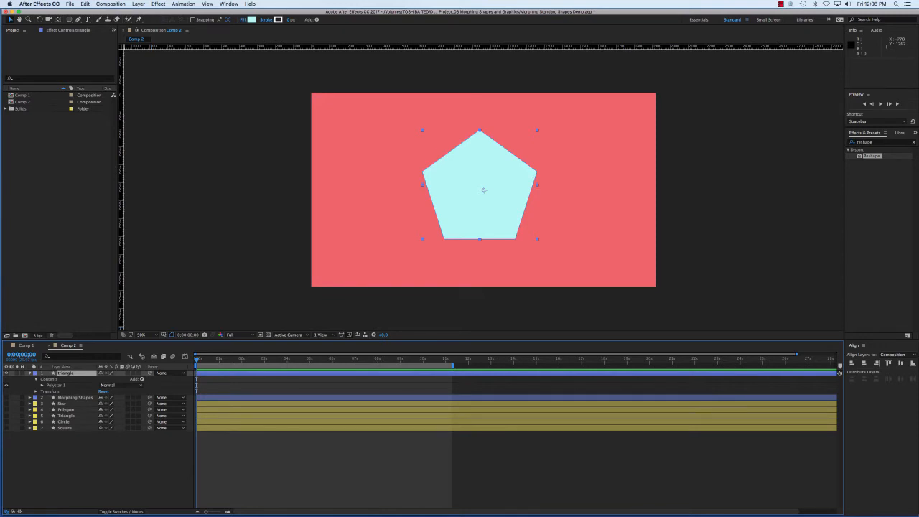
Examine the renamed shape layer's Transform properties and its polystar's stroke and fill settings
click(36, 379)
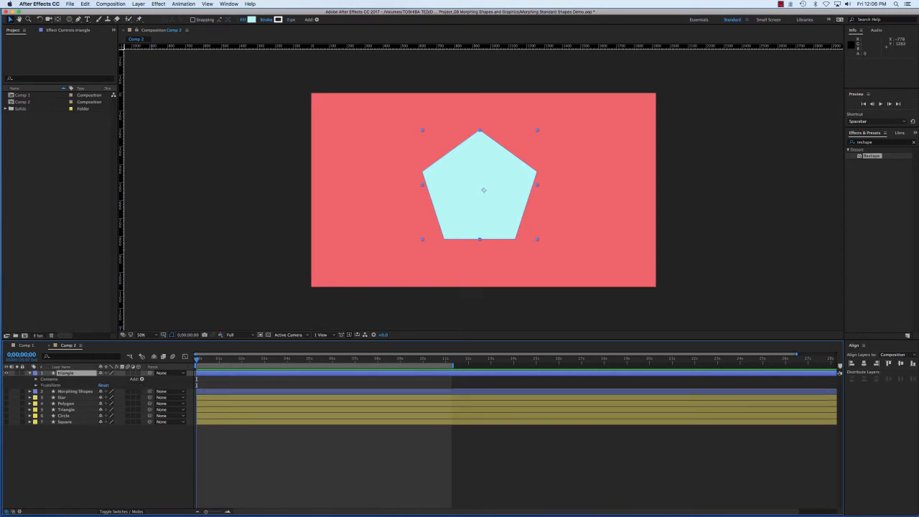
click(30, 374)
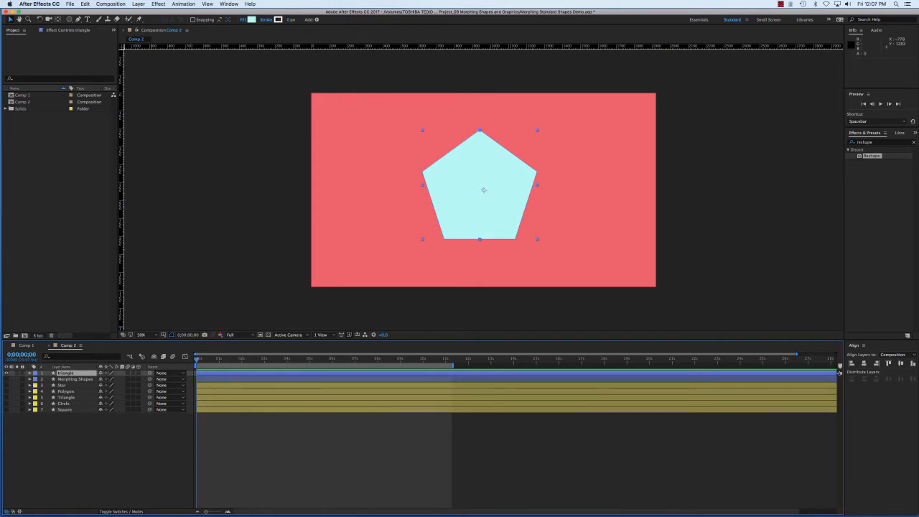
click(29, 373)
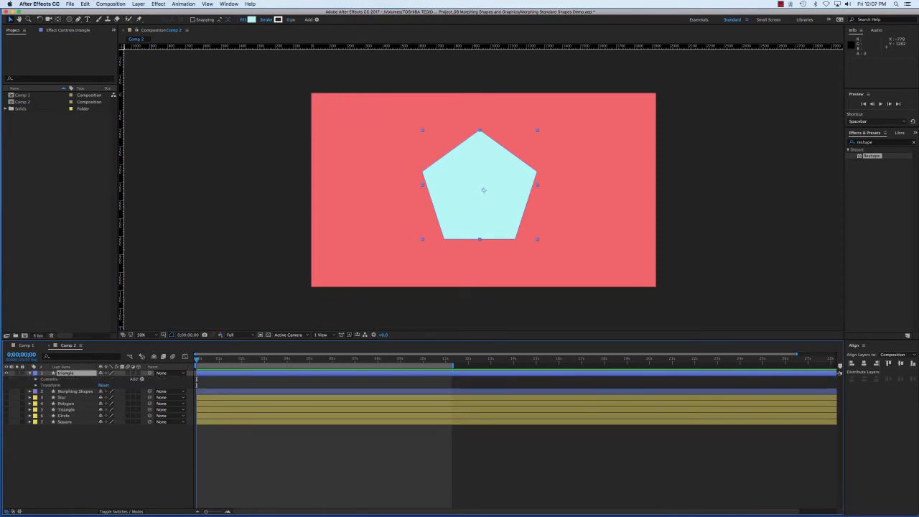
click(36, 385)
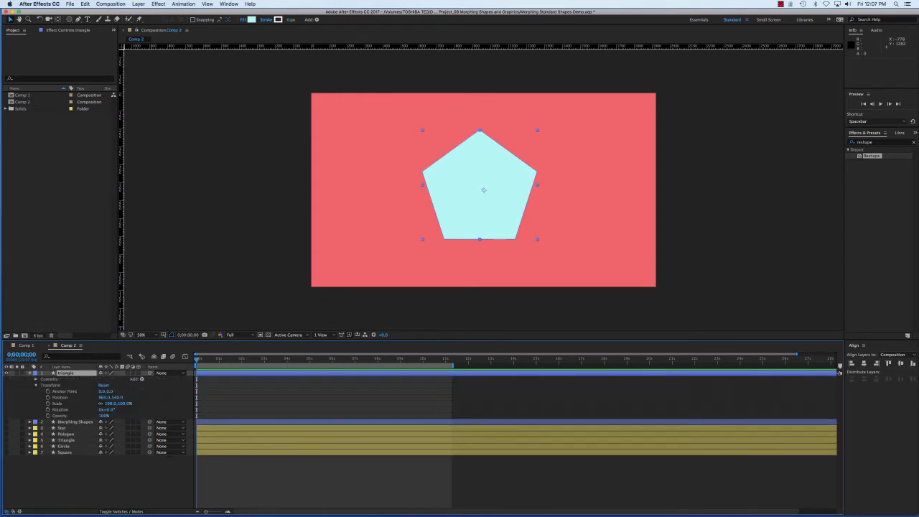
click(36, 384)
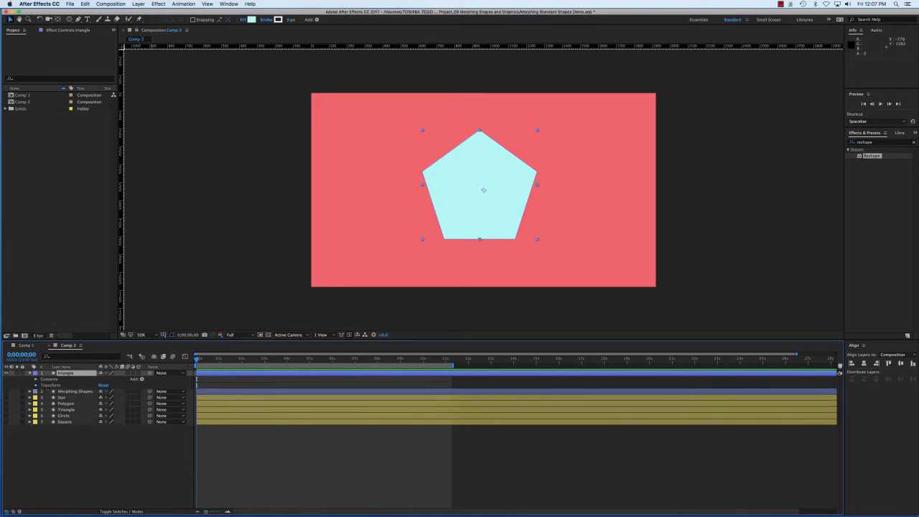
click(36, 378)
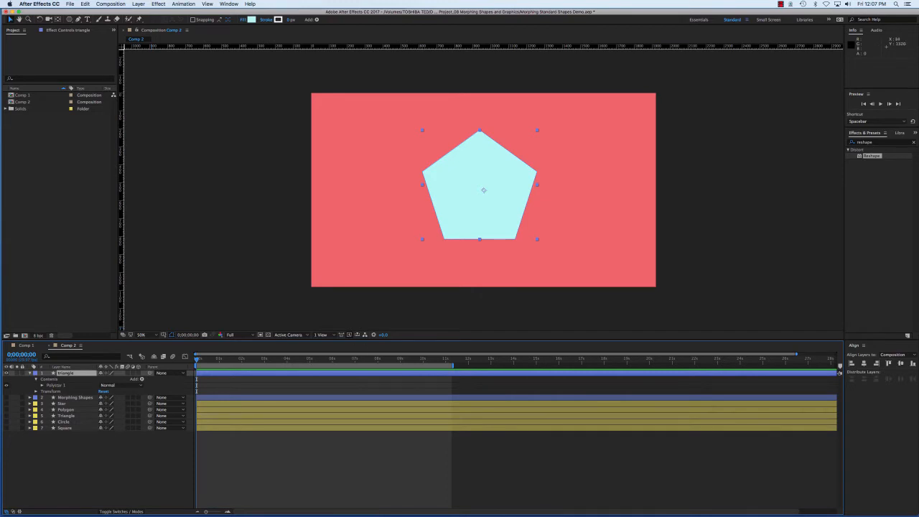
click(42, 385)
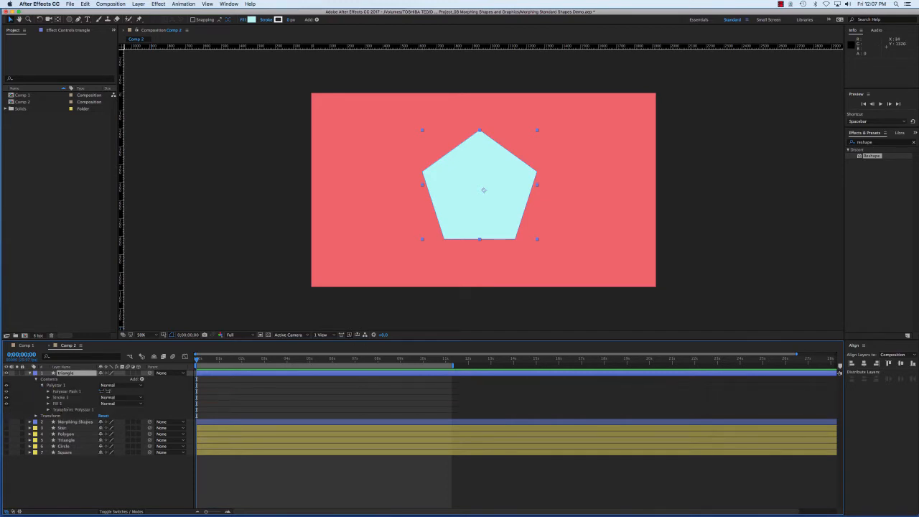
click(48, 404)
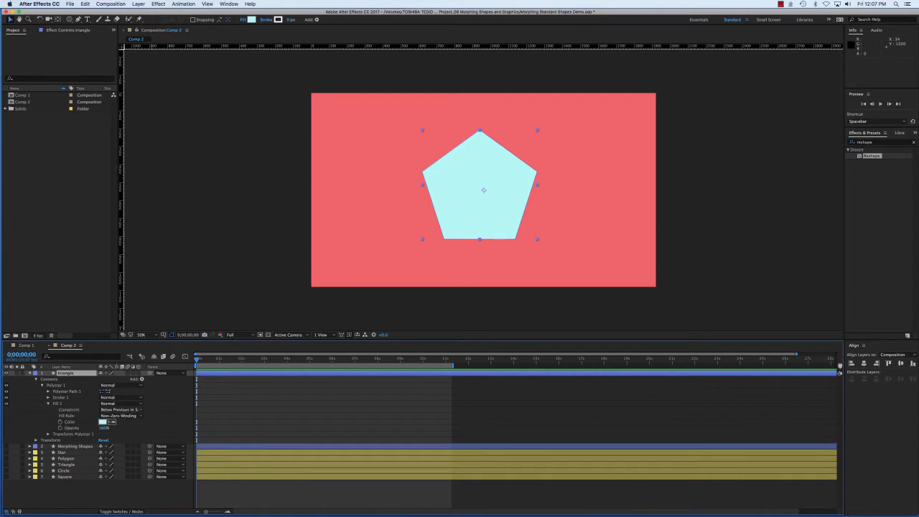
click(48, 396)
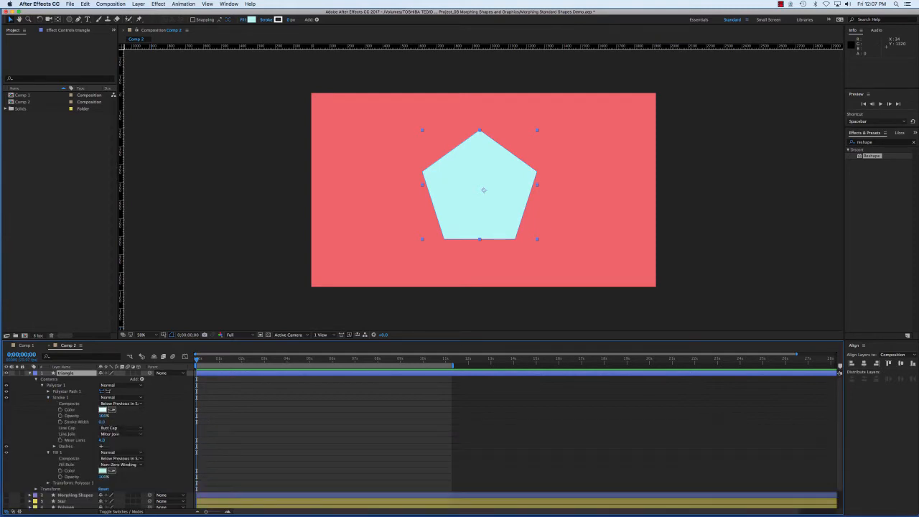
click(48, 397)
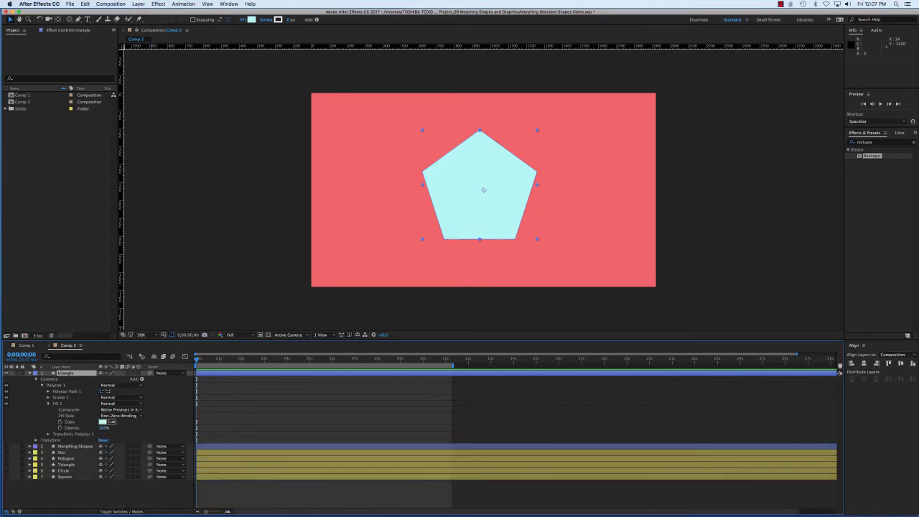
click(48, 402)
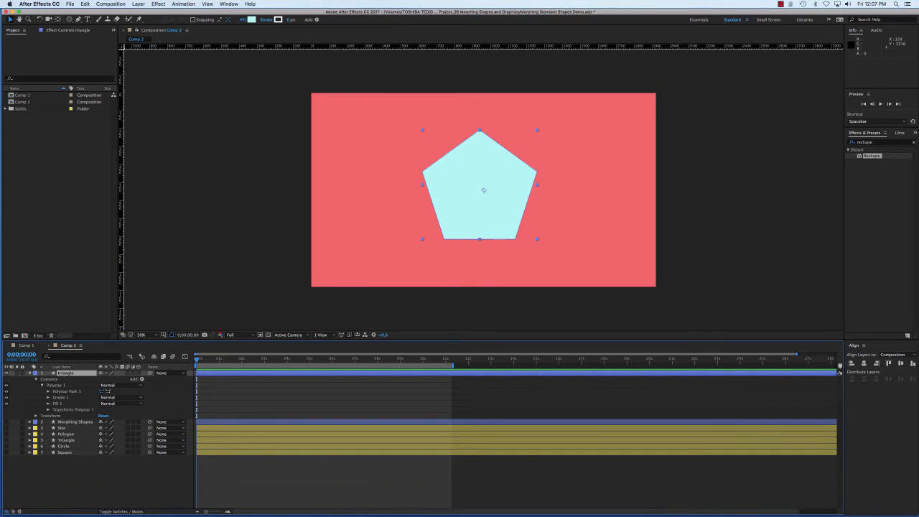
Set the number of points in the polygon's Polystar Path to 3
click(67, 391)
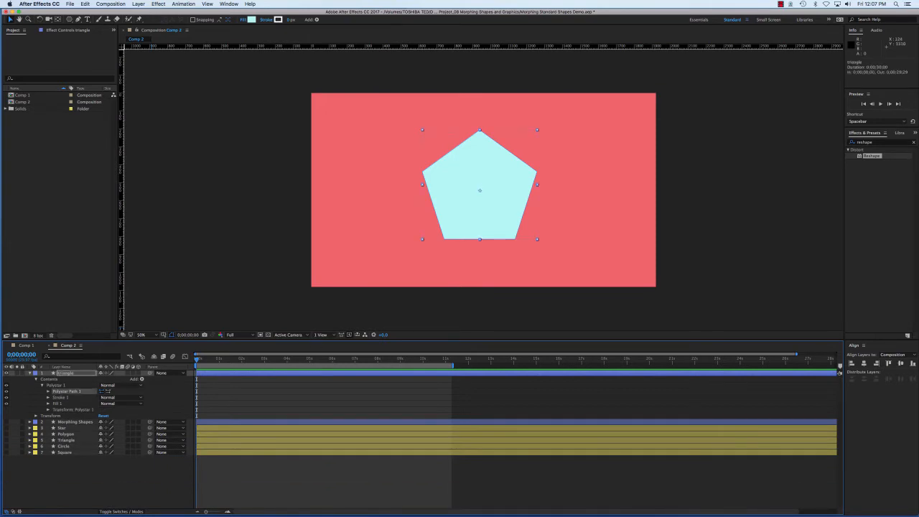
click(49, 391)
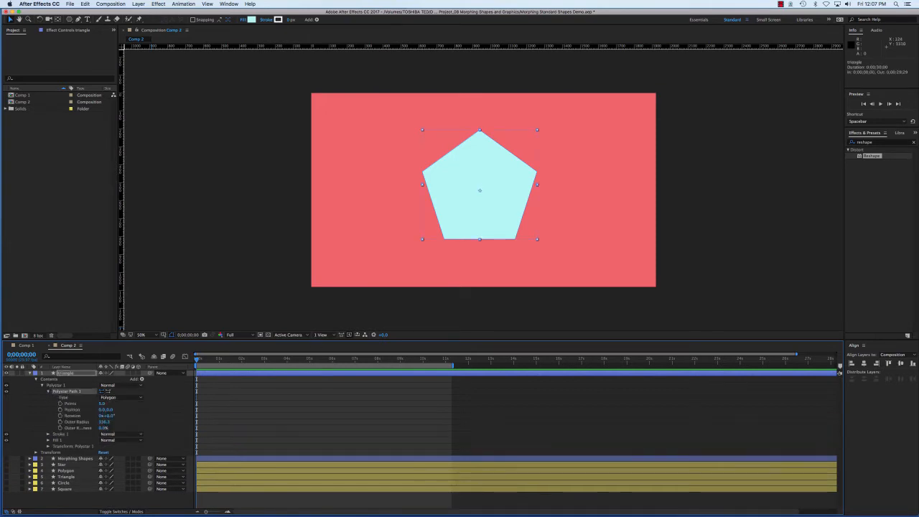
click(103, 403)
key(Tab)
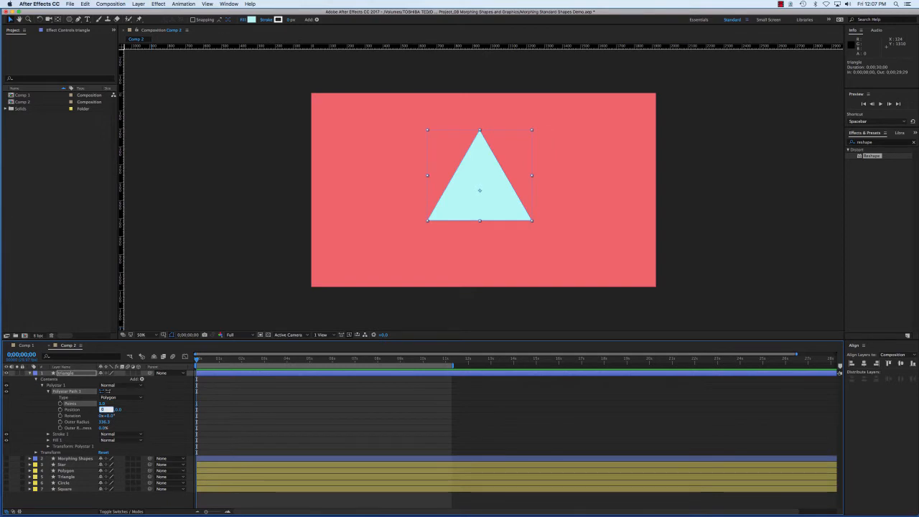
Collapse the new triangle shape layer's property groups and delete the layer
click(48, 391)
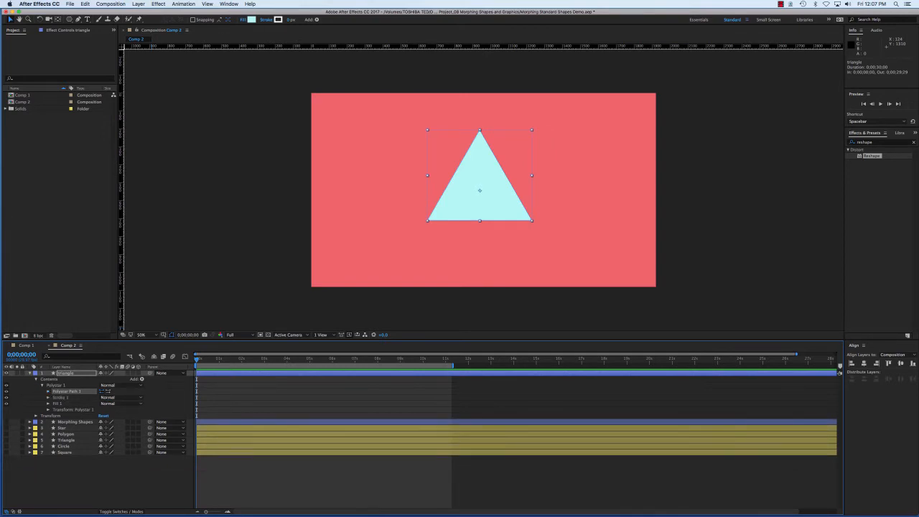
click(42, 384)
click(36, 378)
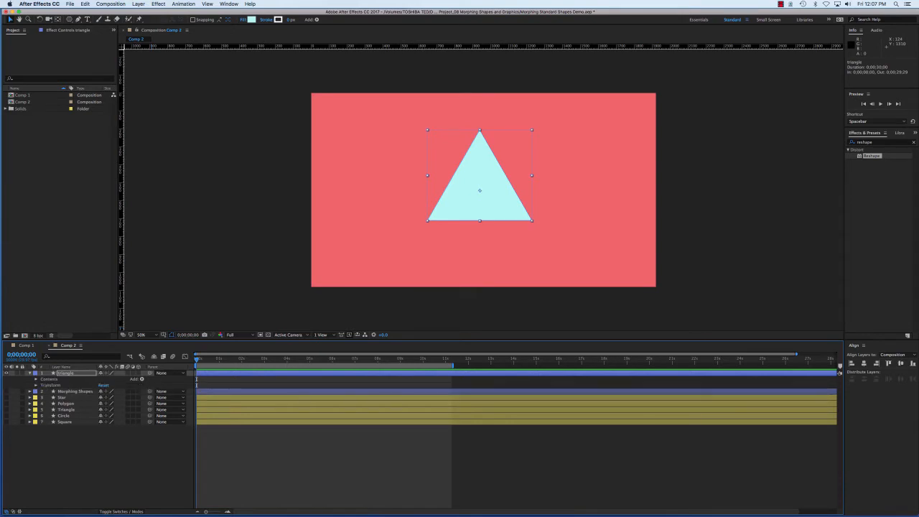
click(66, 374)
key(Delete)
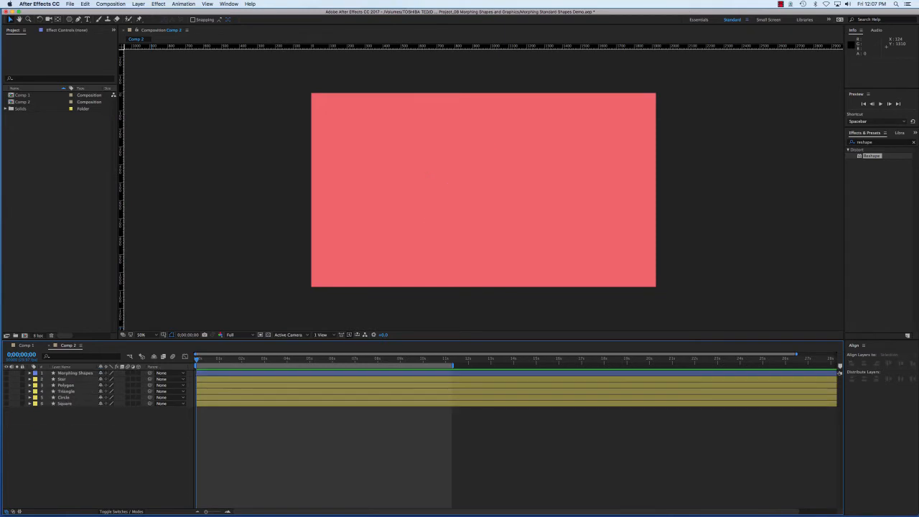
Make the Star, Polygon, Triangle, Circle and Square layers visible
click(6, 379)
click(6, 386)
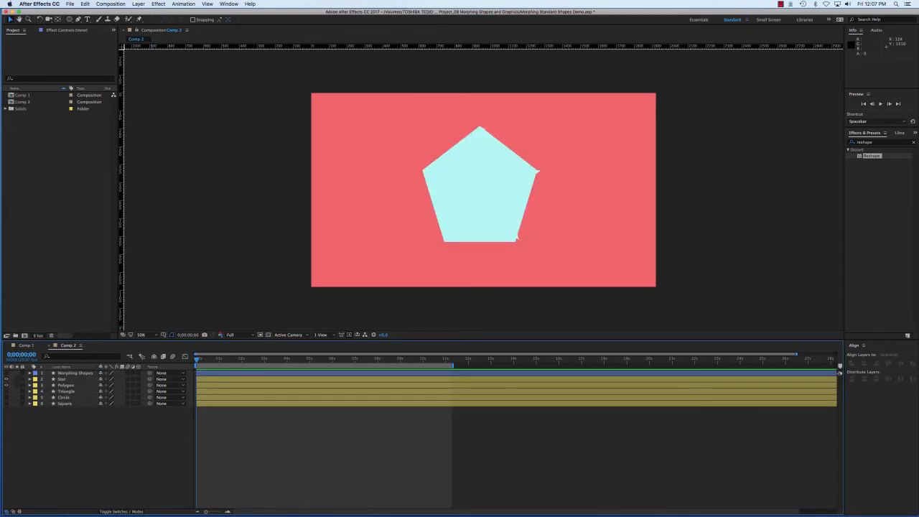
click(6, 391)
click(6, 397)
click(6, 403)
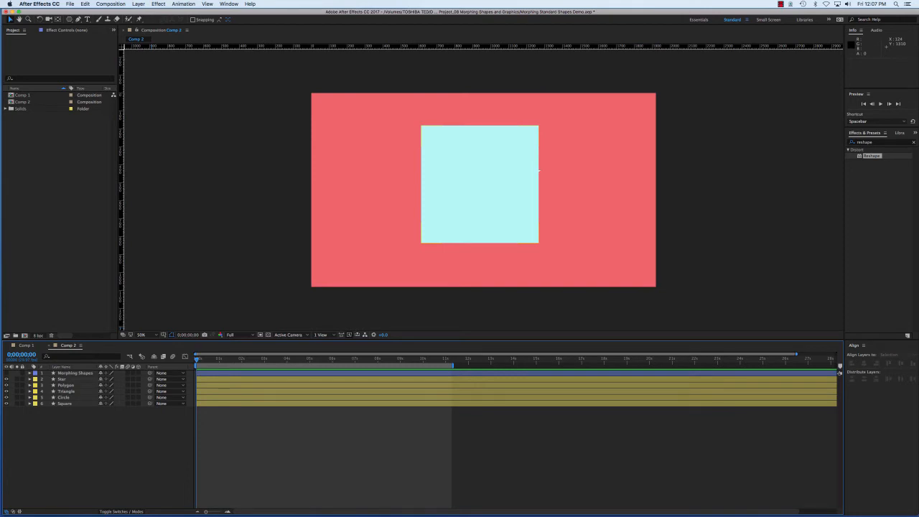
Hide the Square, Circle, Triangle and Polygon layers, and select the Star layer
click(7, 404)
click(6, 397)
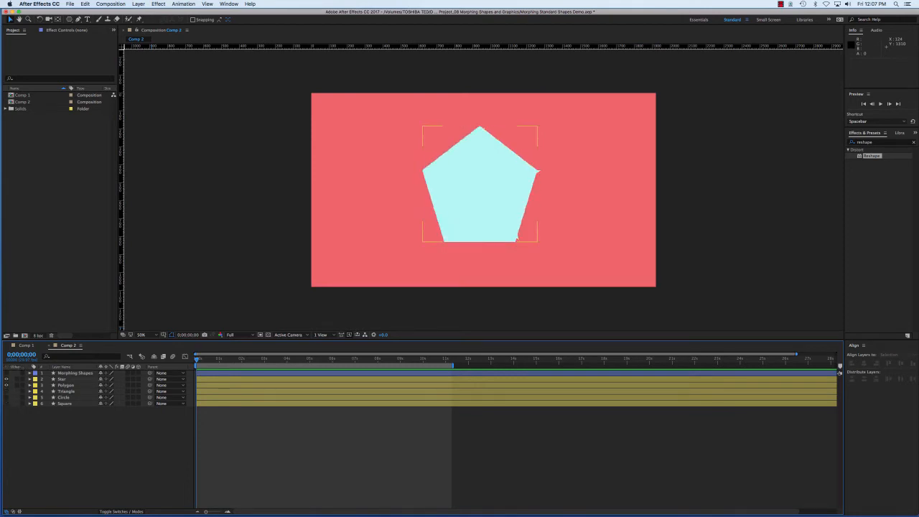
click(6, 391)
click(6, 385)
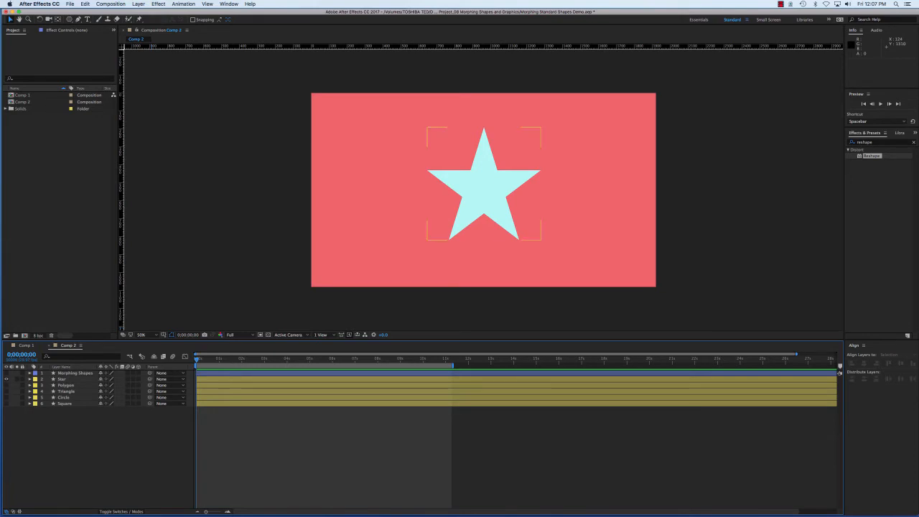
click(62, 379)
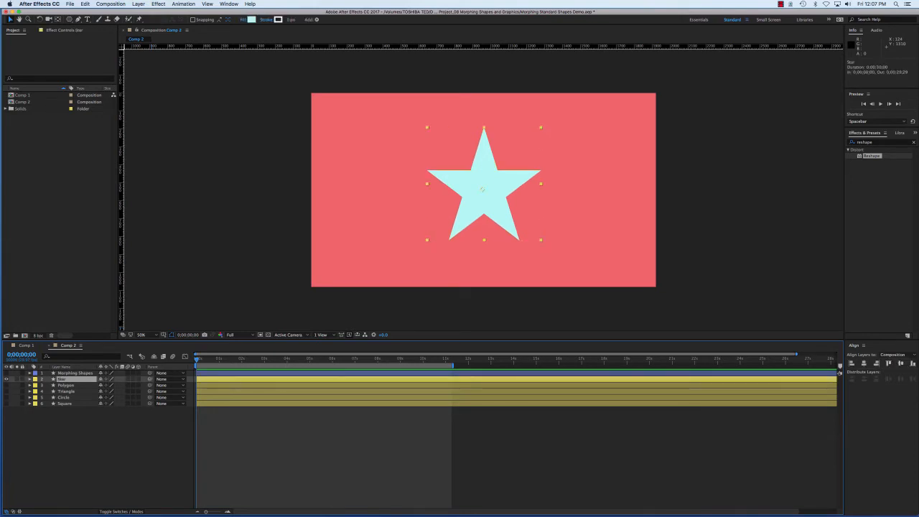
click(29, 379)
click(43, 391)
click(36, 385)
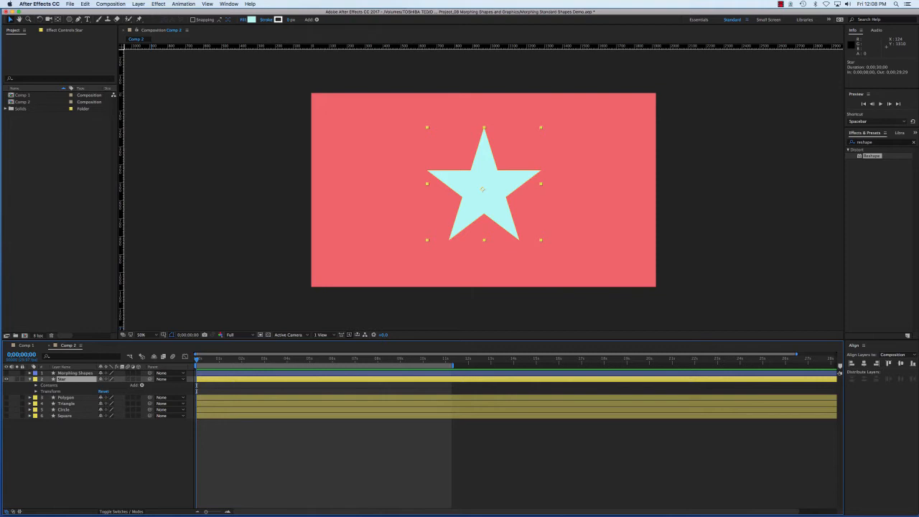
click(36, 391)
click(36, 391)
click(36, 385)
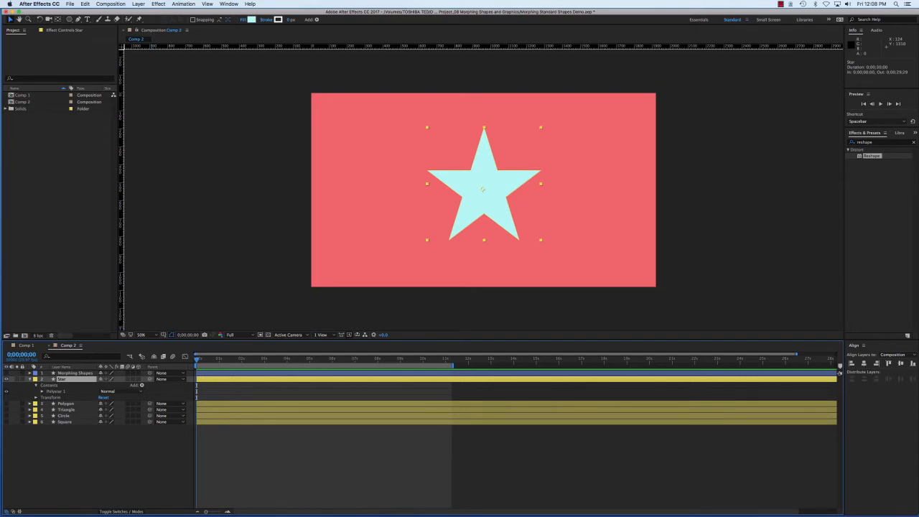
click(29, 379)
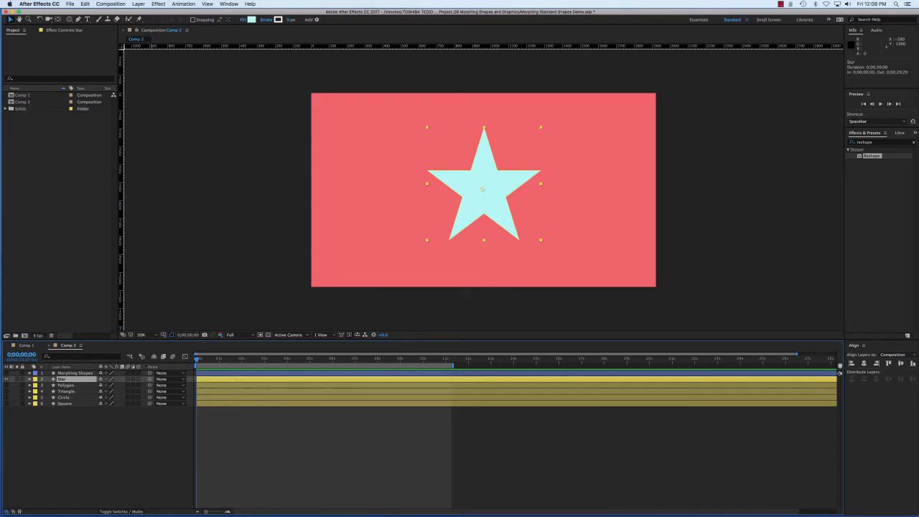
Convert the Star layer's Polystar Path 1 to a Bezier path
click(29, 379)
click(36, 385)
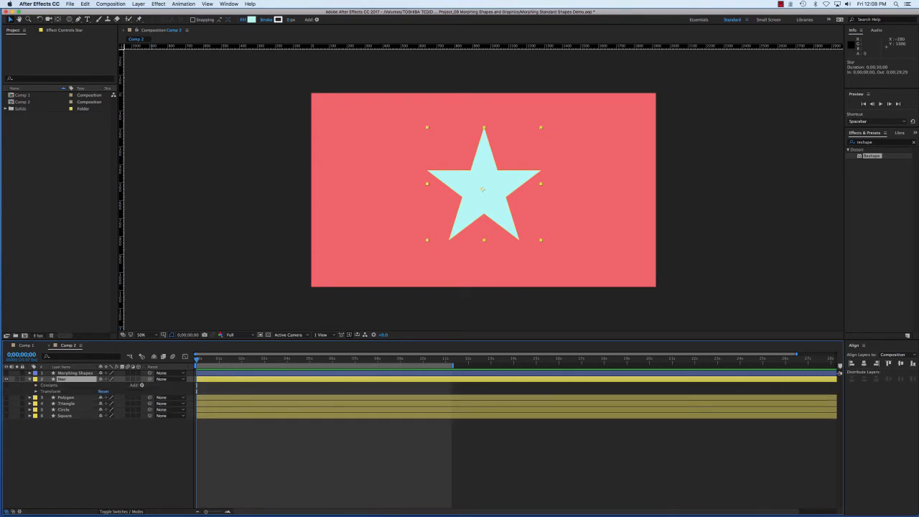
click(35, 385)
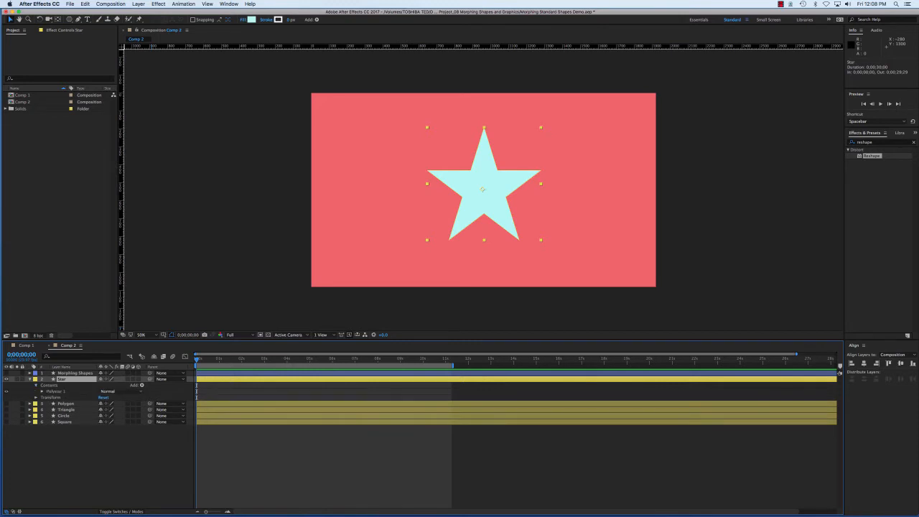
click(41, 391)
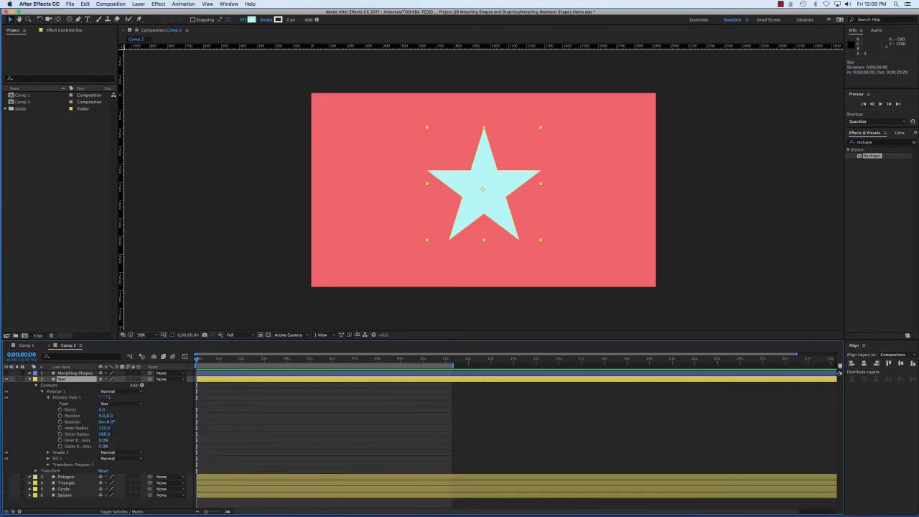
click(49, 398)
click(67, 397)
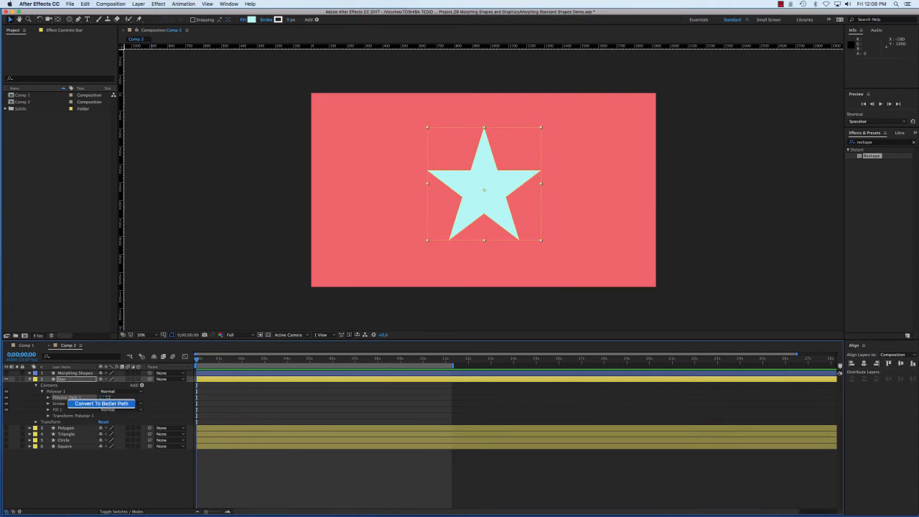
click(101, 404)
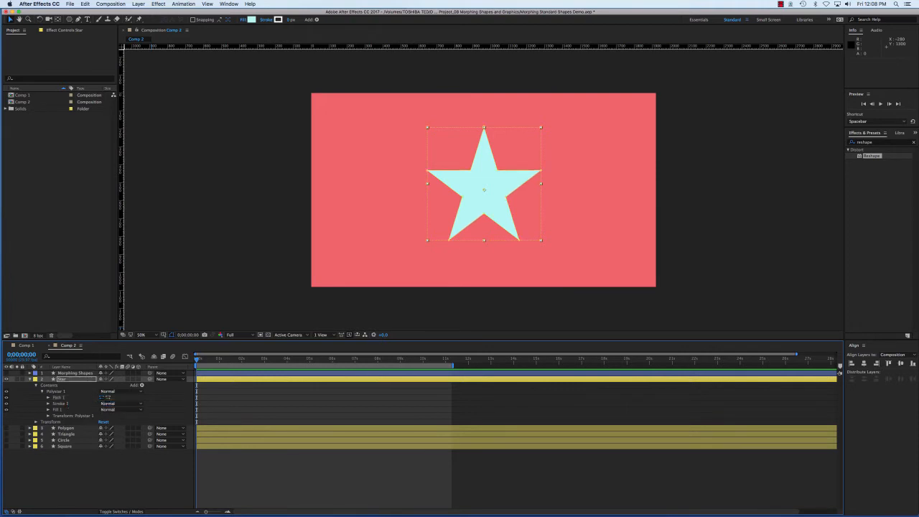
Rename the star's converted path as "Star path" and collapse the Star layer's properties
click(59, 397)
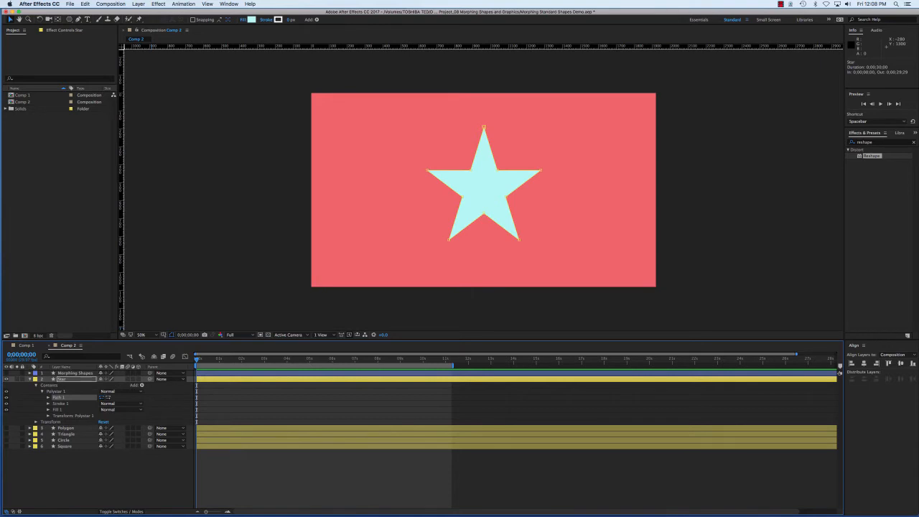
key(Return)
text(Star path)
key(Return)
key(u)
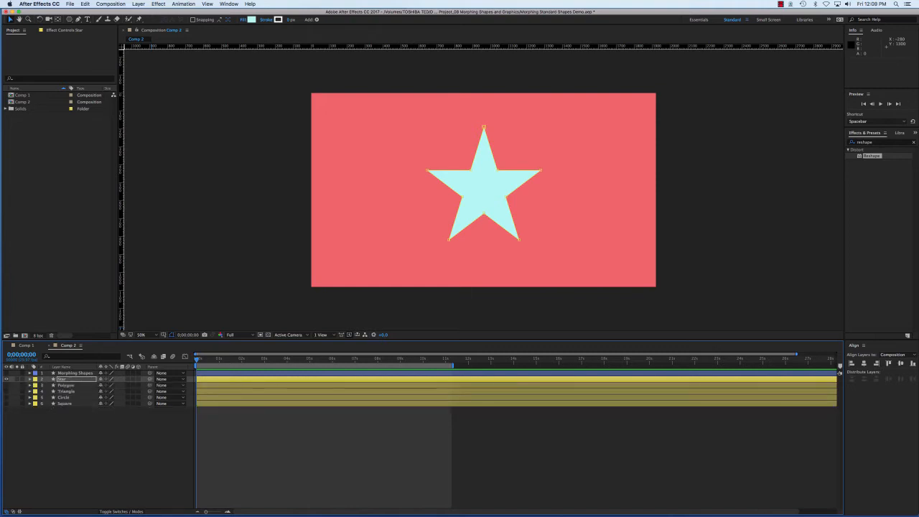
Hide the Star layer, make the Polygon layer visible and select it with its properties expanded
click(6, 379)
click(6, 385)
click(30, 386)
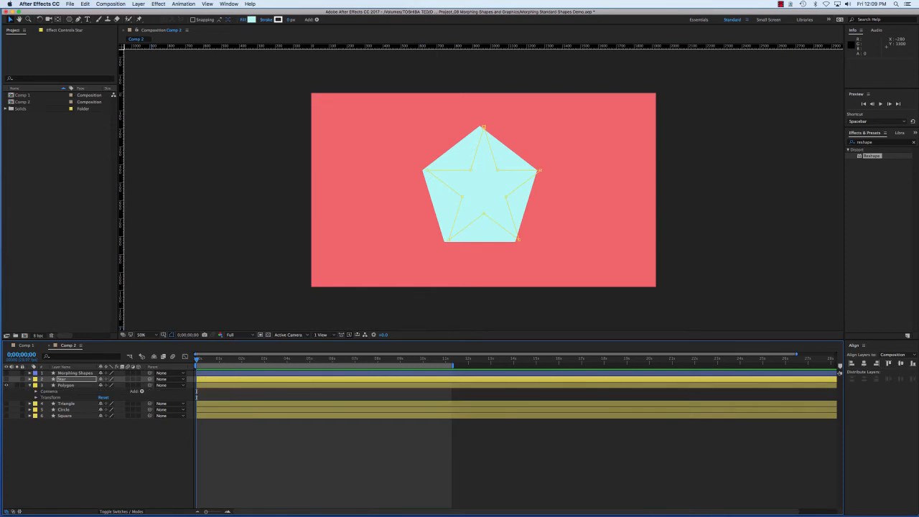
click(66, 385)
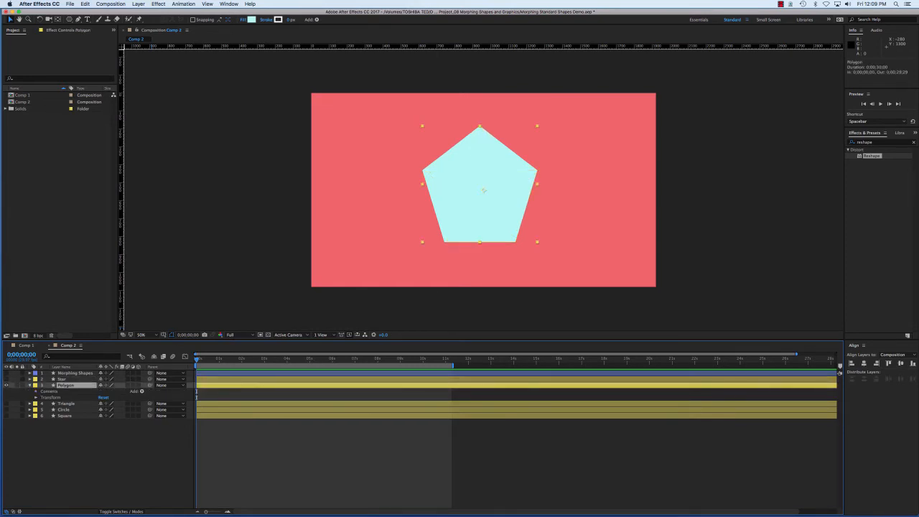
Convert the Polygon layer's Polystar Path 1 to a Bezier path
click(36, 391)
click(42, 397)
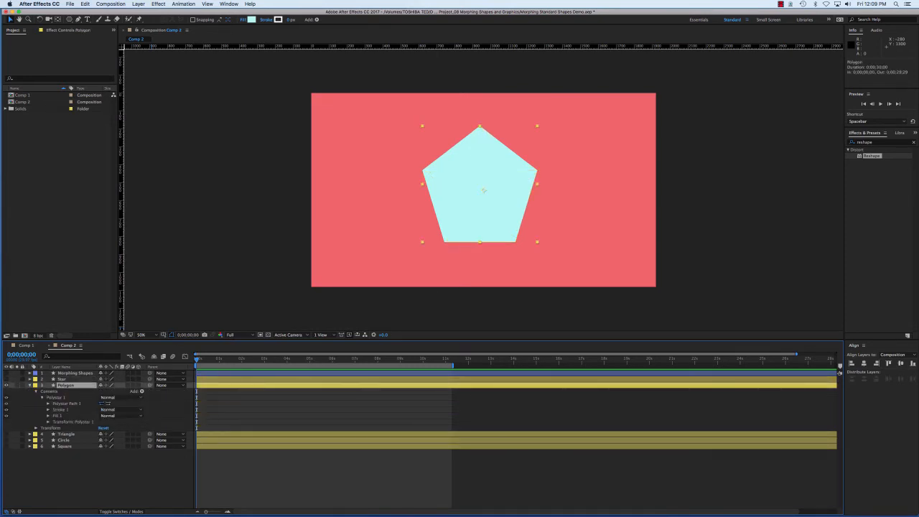
click(66, 403)
right_click(65, 404)
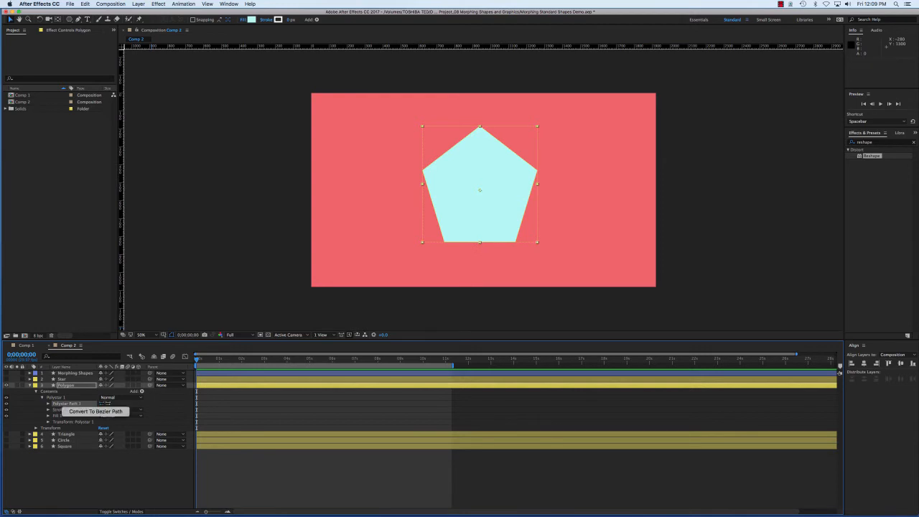
click(96, 412)
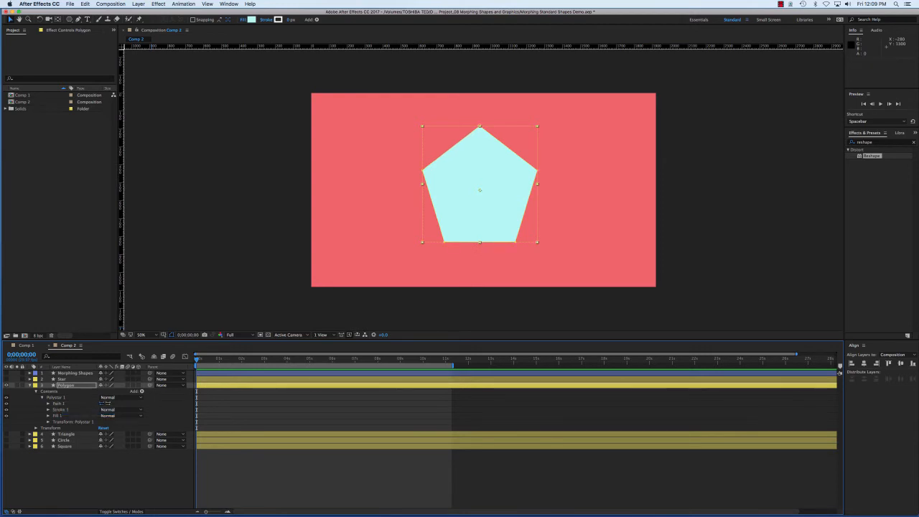
Rename the polygon's converted path as "polygon path" and collapse the Polygon layer's properties
click(59, 403)
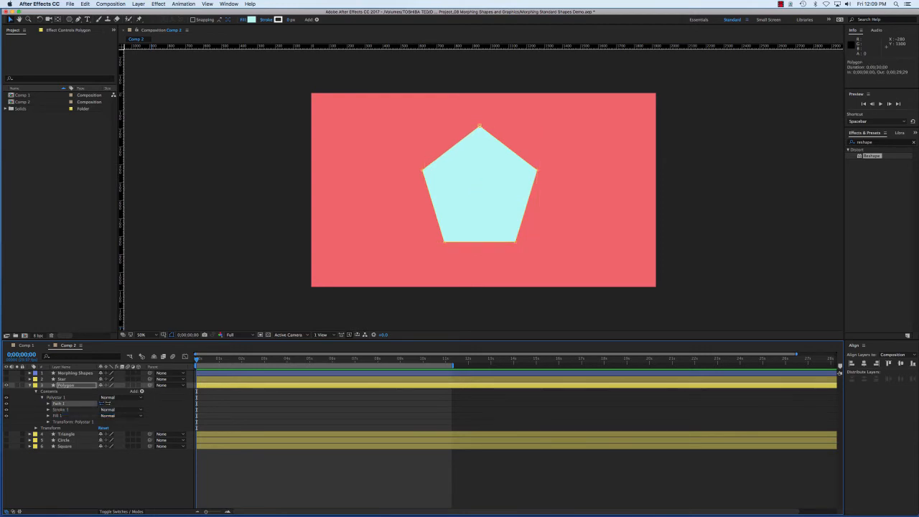
key(Return)
text(polygon path)
key(Return)
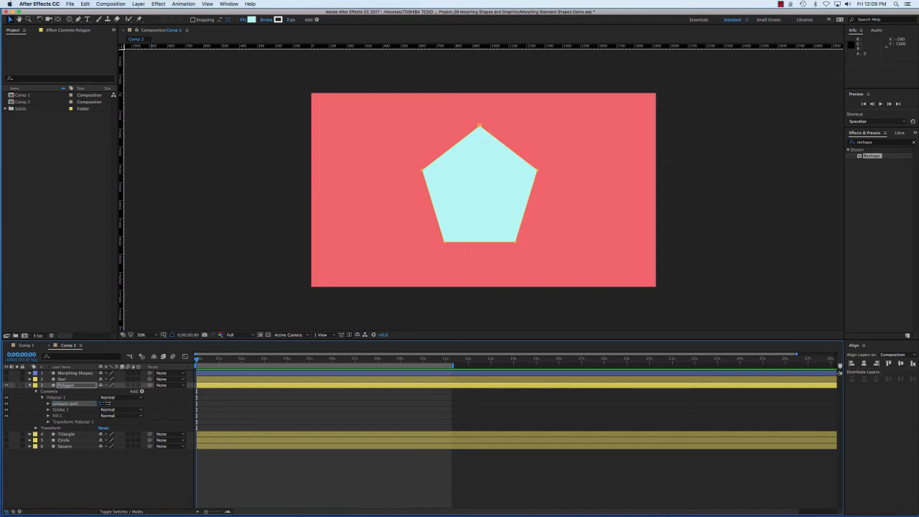
click(30, 385)
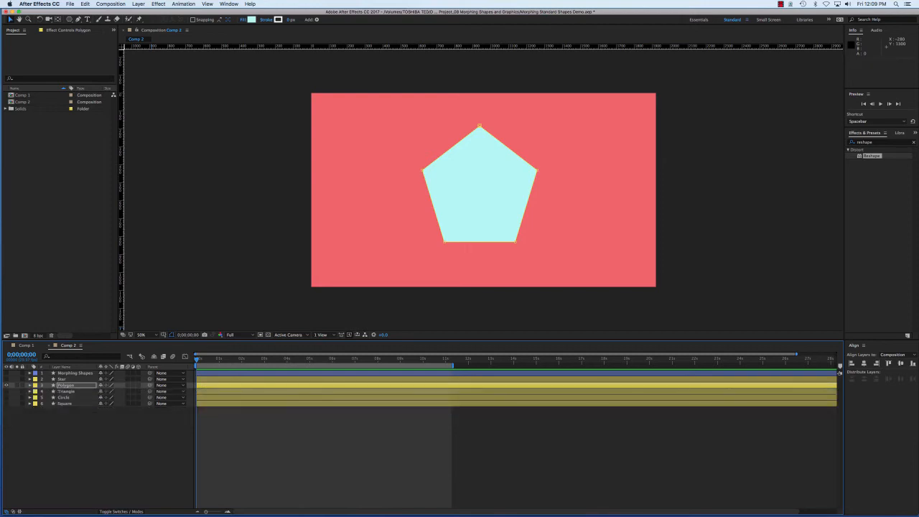
Hide the Polygon layer, then make the Triangle layer visible and select it
click(7, 386)
click(66, 391)
click(6, 391)
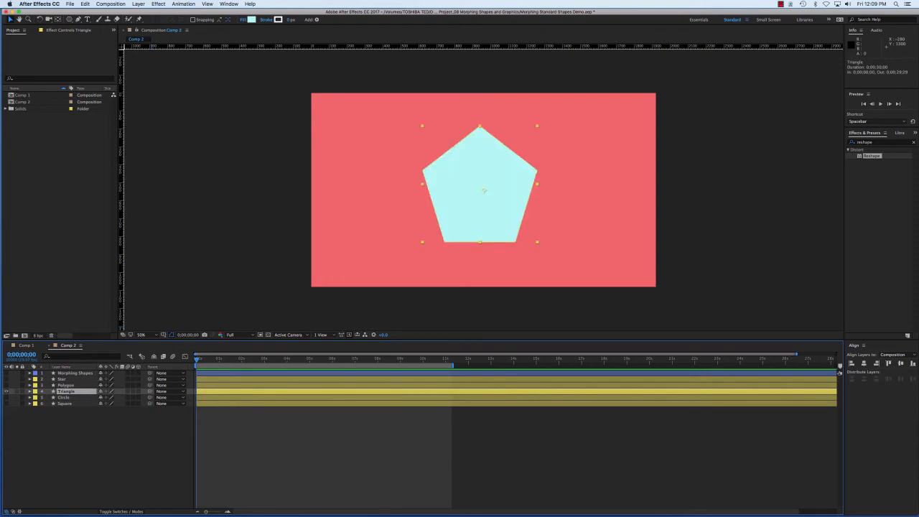
Set the number of points in the Triangle layer's Polystar Path 1 to 3
click(30, 391)
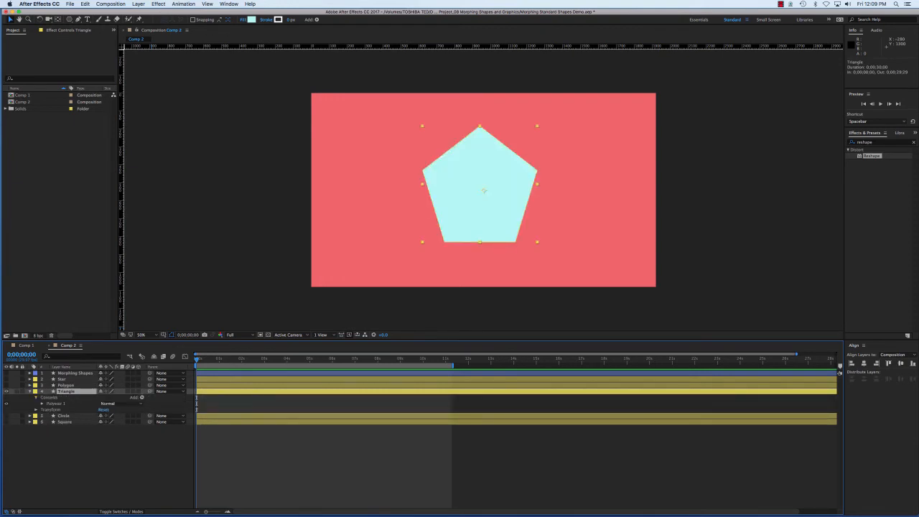
click(42, 404)
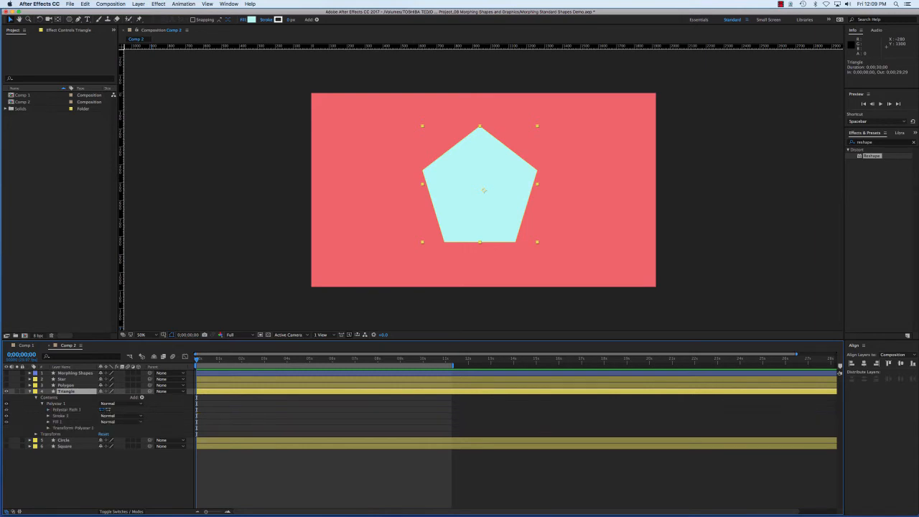
click(48, 409)
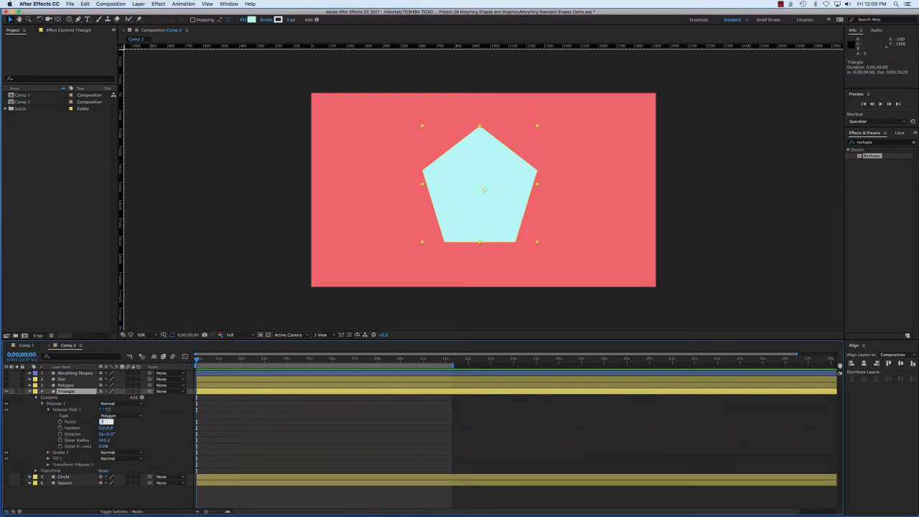
text(3)
key(Return)
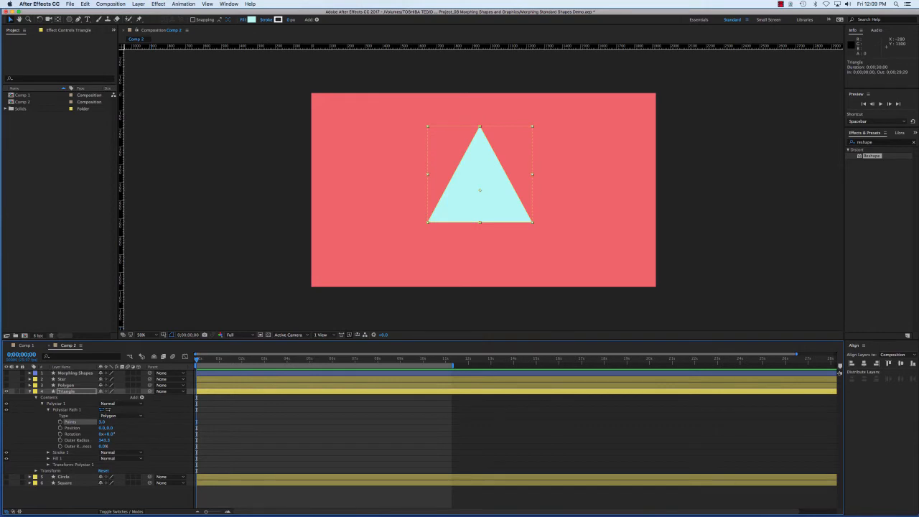
Convert the Triangle layer's Polystar Path 1 to a Bezier path
click(48, 409)
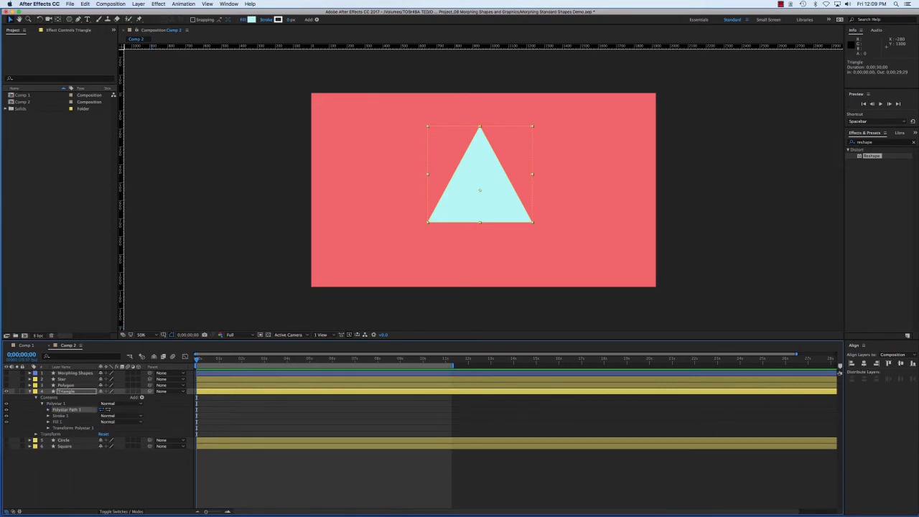
right_click(64, 410)
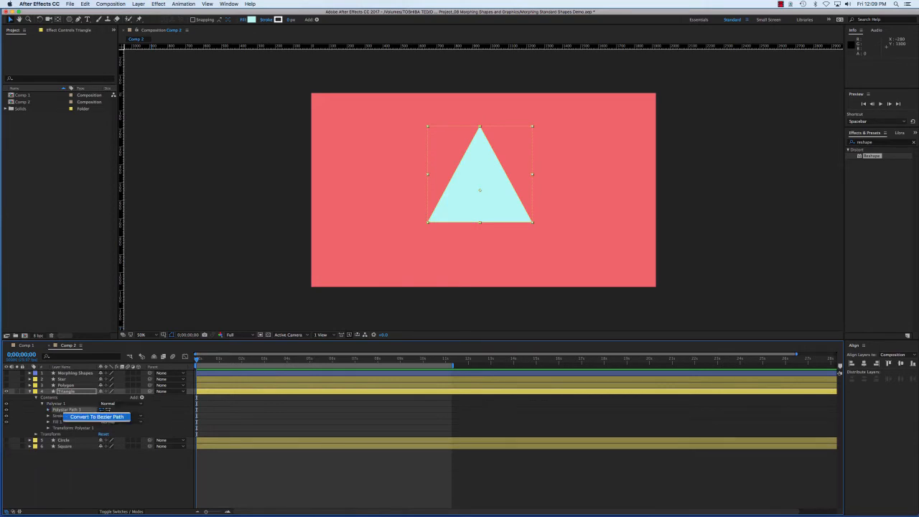
click(97, 416)
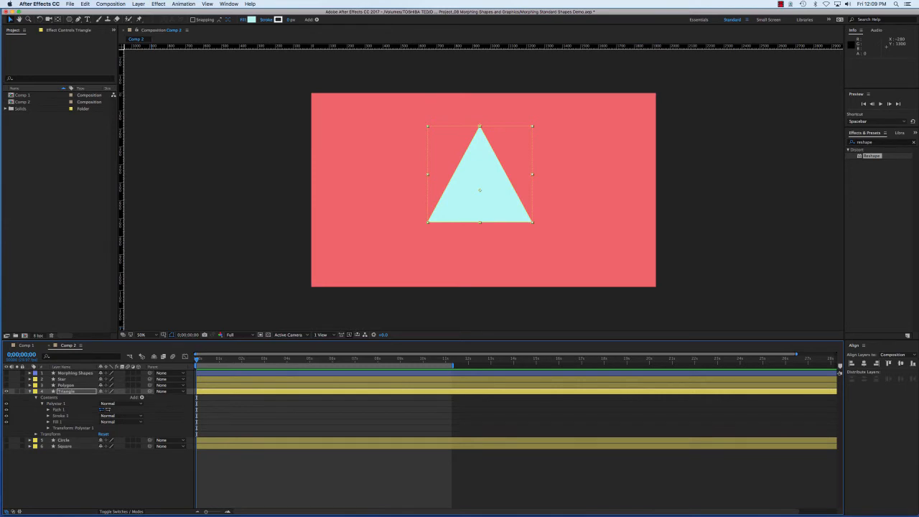
Rename the triangle's converted path as "Triangle path" and collapse the Triangle layer's properties
click(58, 410)
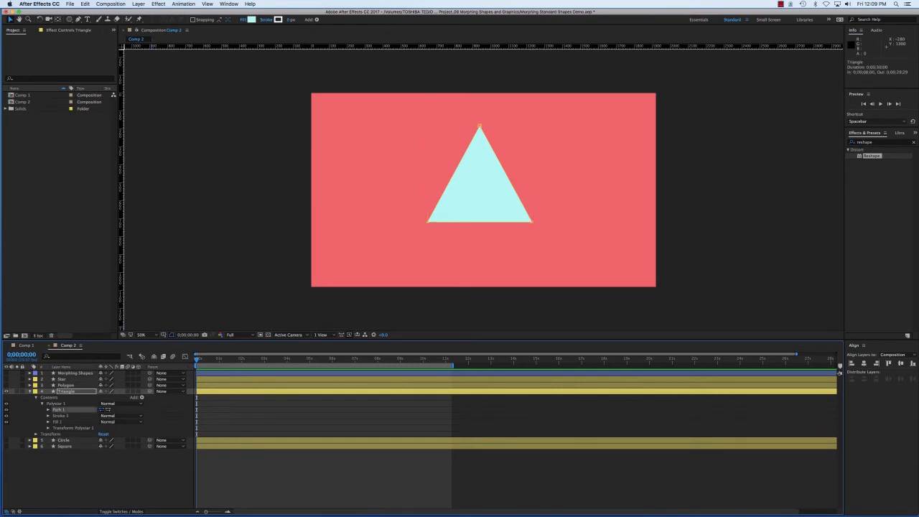
key(Return)
text(Triangle pat)
key(Return)
click(36, 398)
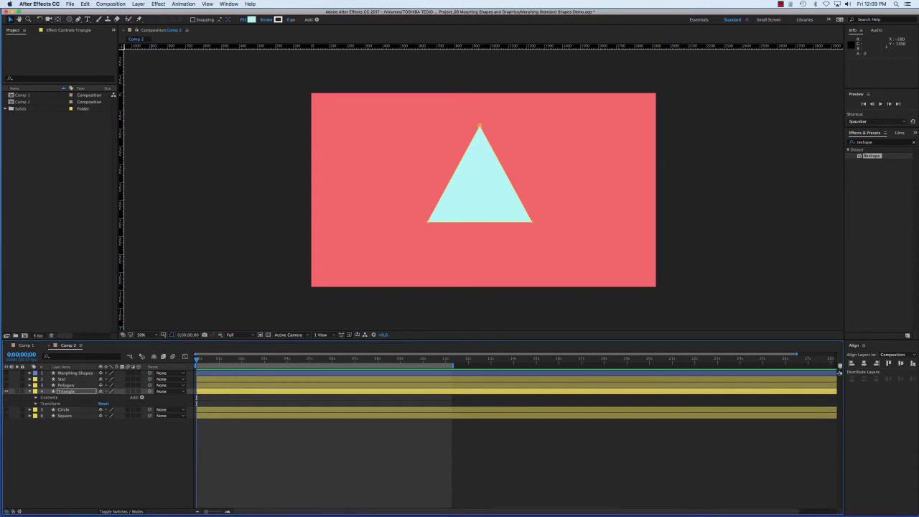
click(29, 391)
Hide the Triangle layer, then make the Circle layer visible and select it
click(7, 391)
click(7, 397)
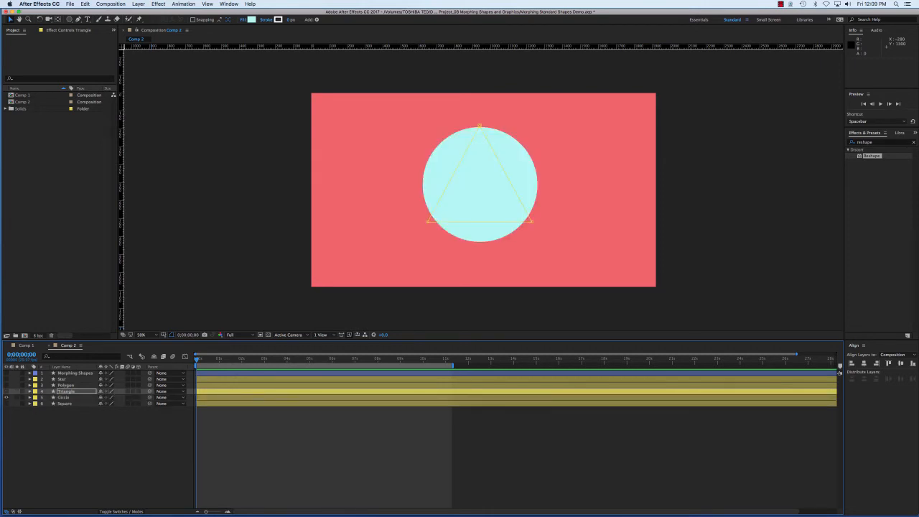
click(484, 190)
Convert the Circle layer's Ellipse Path 1 to a Bezier path
click(29, 397)
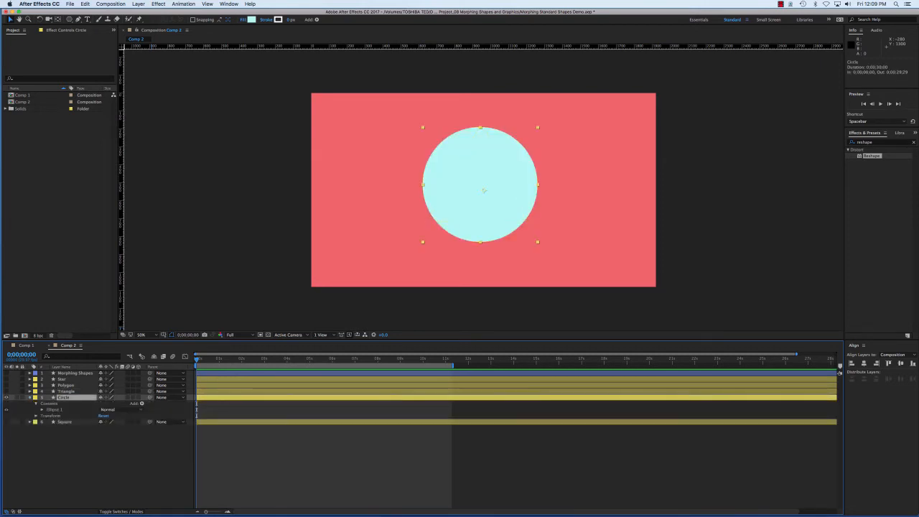
click(42, 409)
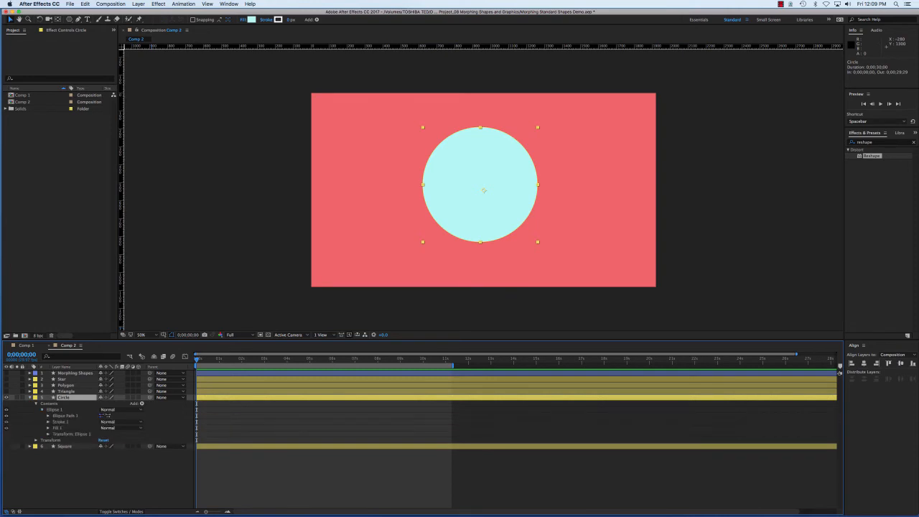
click(55, 409)
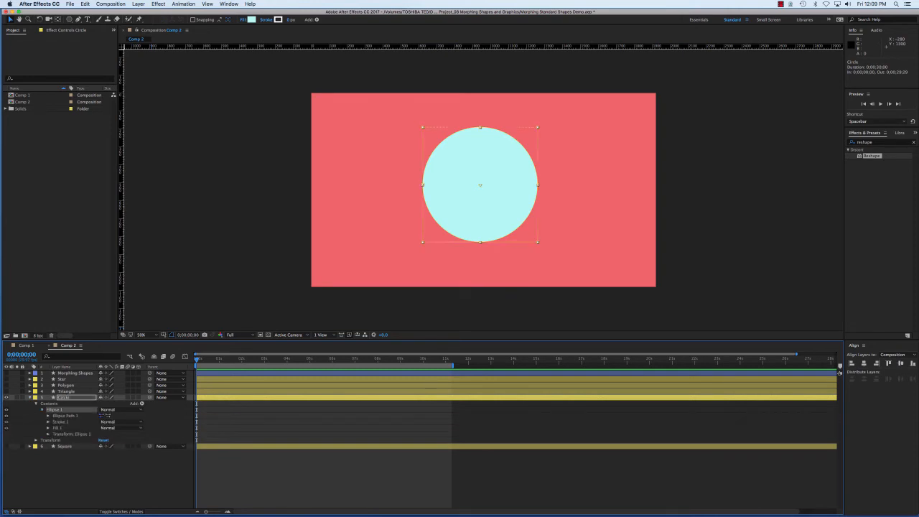
click(65, 415)
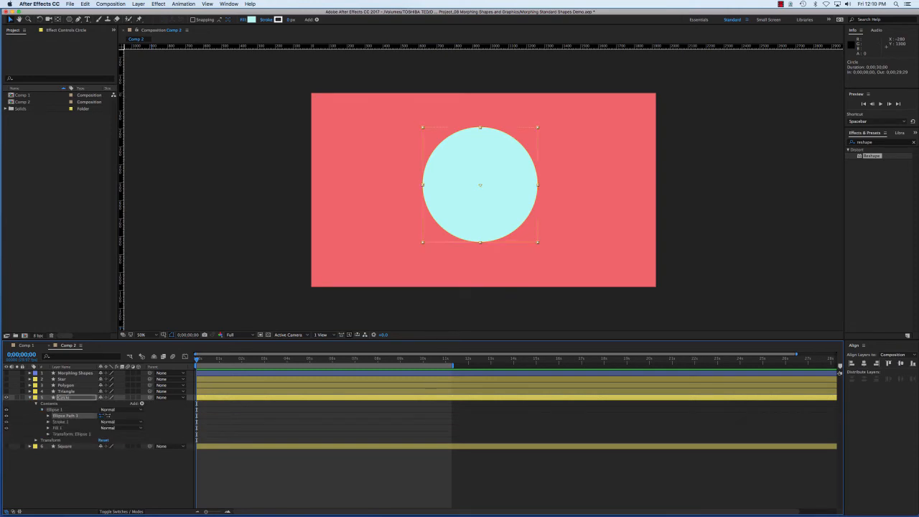
right_click(65, 416)
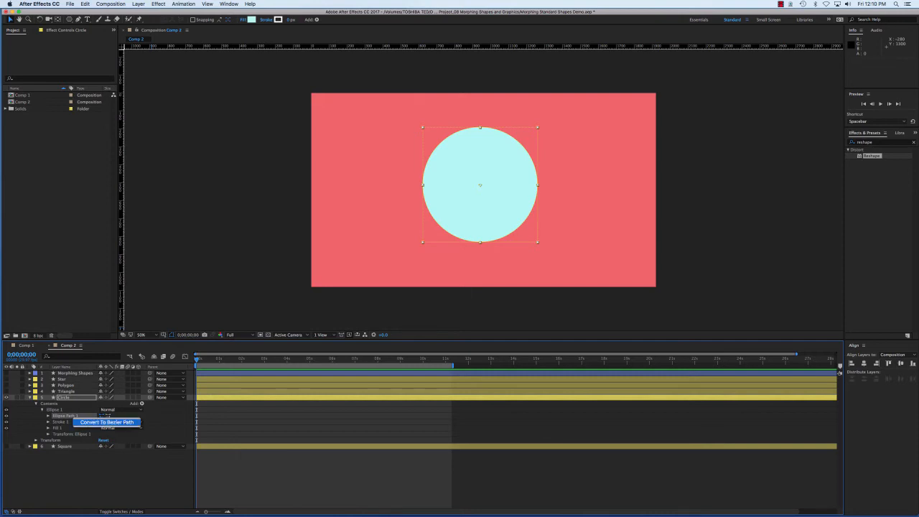
click(101, 422)
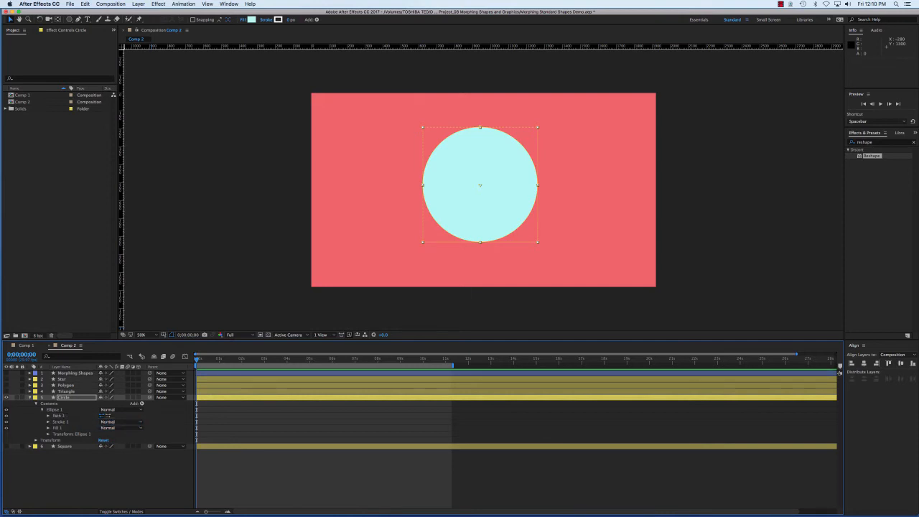
Rename the circle's converted path as "circle path" and collapse the Circle layer's properties
click(61, 415)
key(Return)
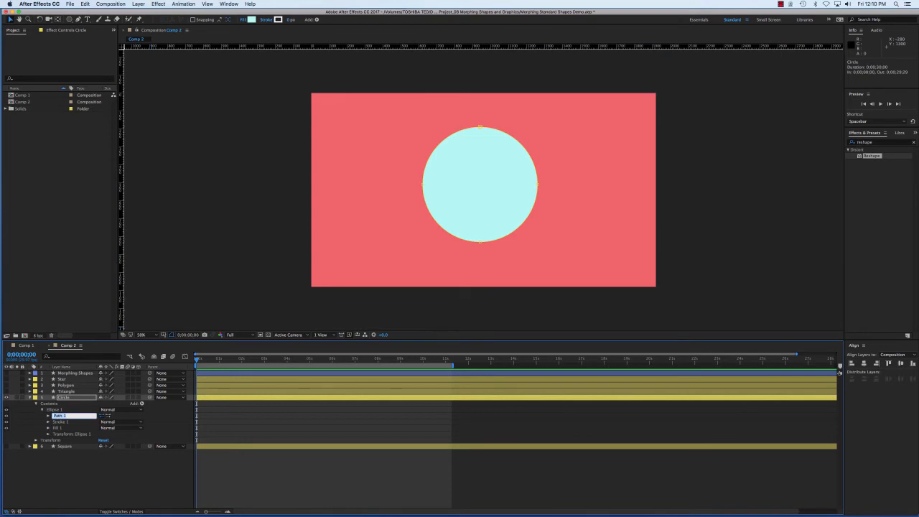
text(circle path)
key(Return)
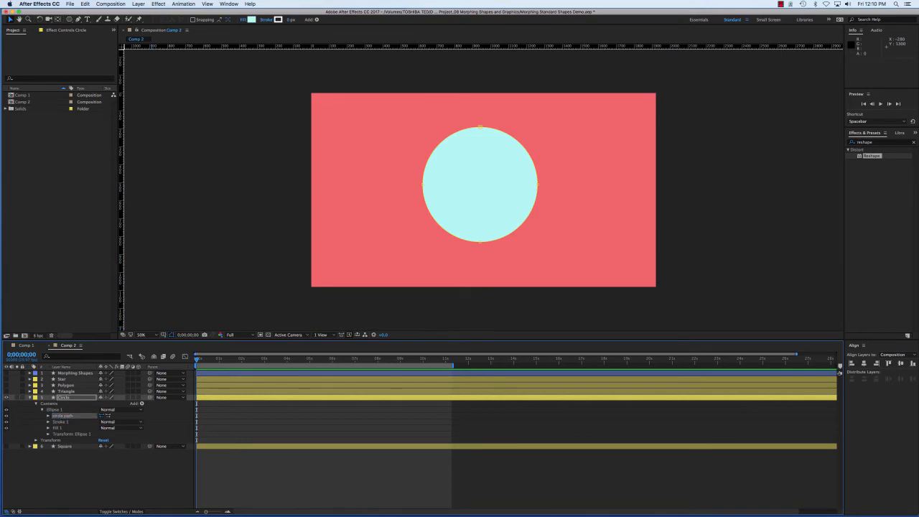
click(29, 397)
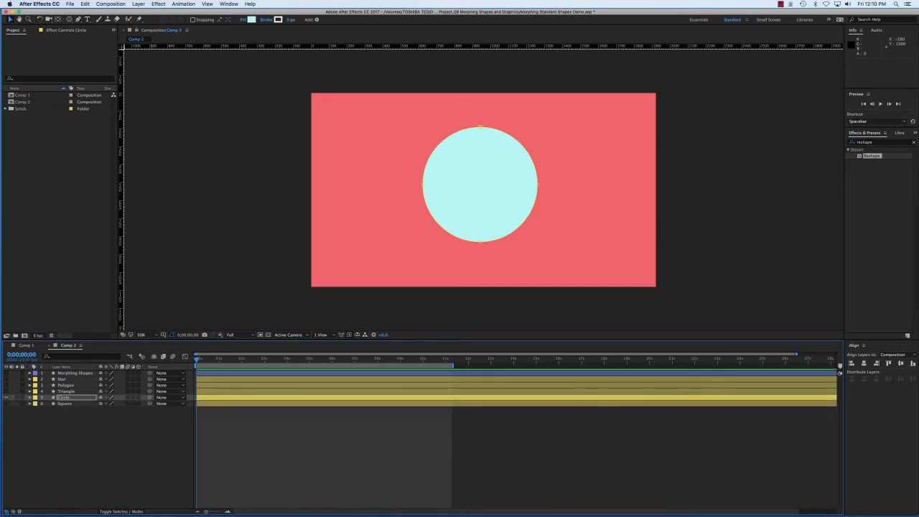
Hide the Circle layer, then select the Square layer and make it visible
click(6, 397)
click(65, 403)
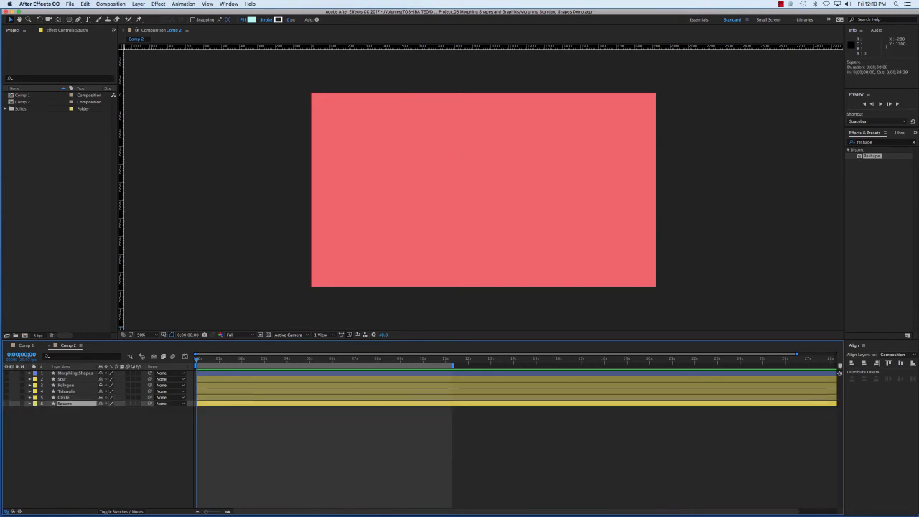
click(7, 404)
Convert the Square layer's Rectangle Path 1 to a Bezier path
click(29, 404)
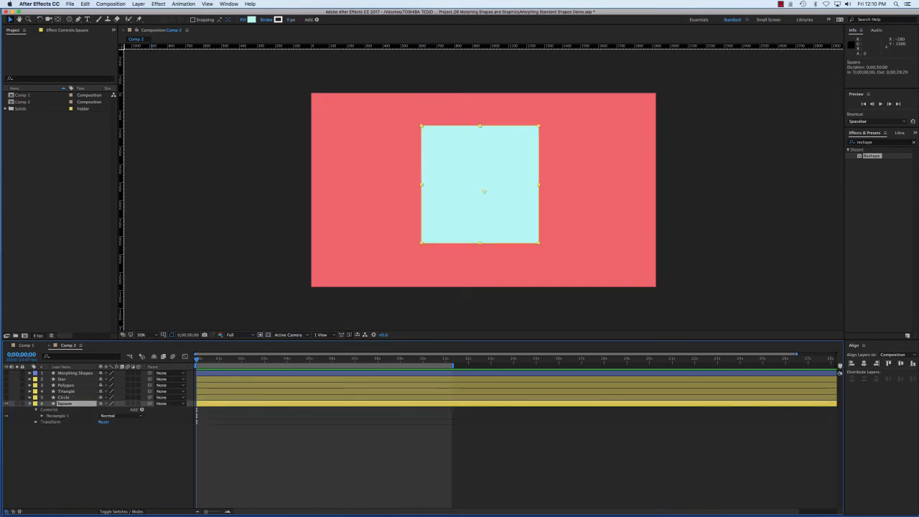
click(58, 416)
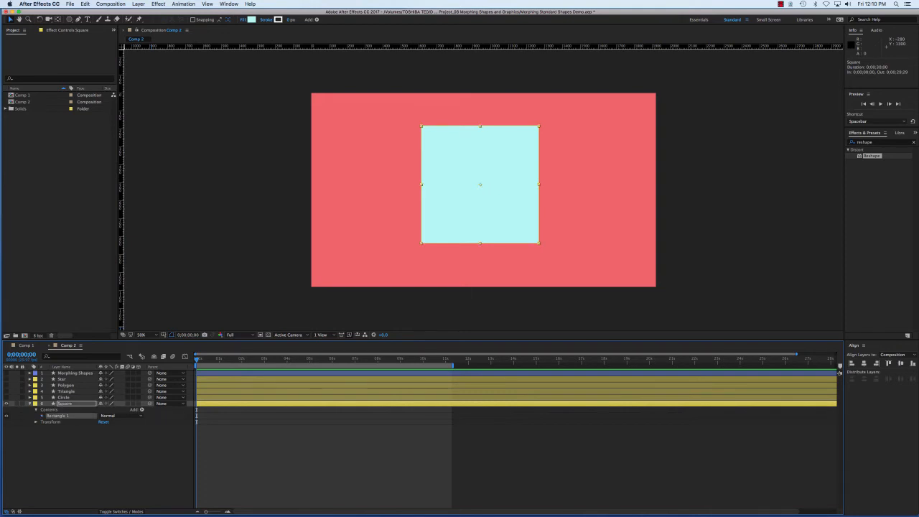
click(43, 415)
click(82, 422)
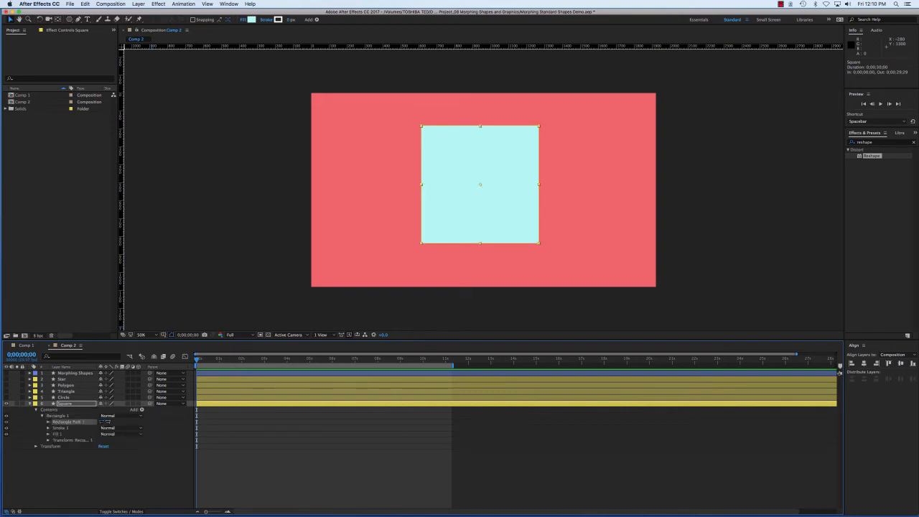
right_click(71, 424)
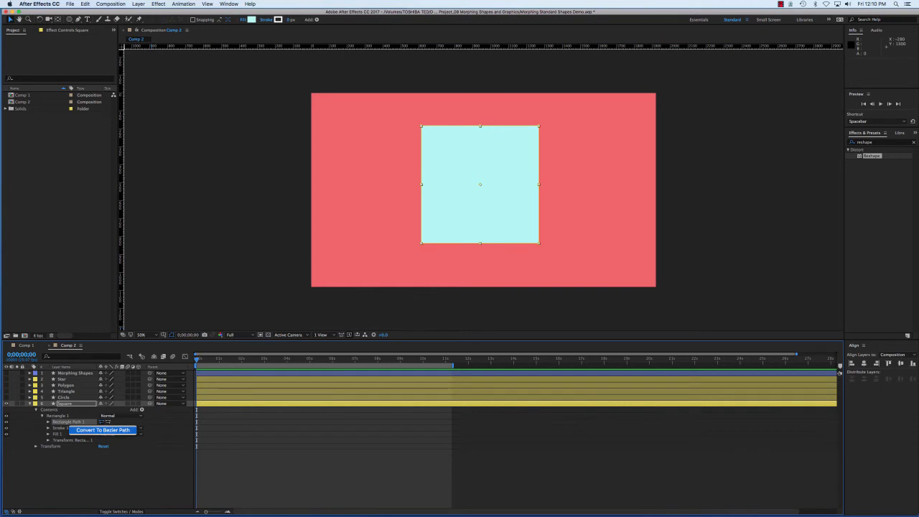
click(103, 430)
Rename the Square layer's converted path, collapse the layer's properties and deselect everything
click(59, 422)
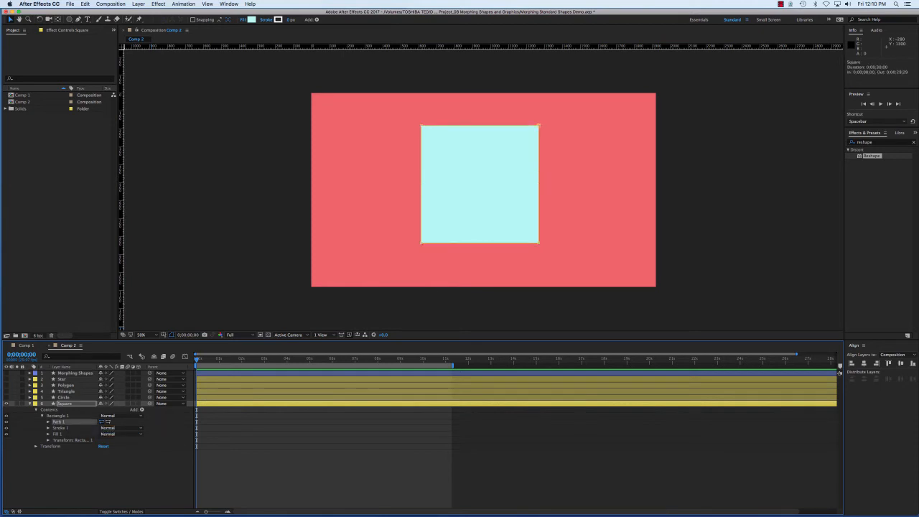
key(Return)
text(Square p)
key(Return)
key(u)
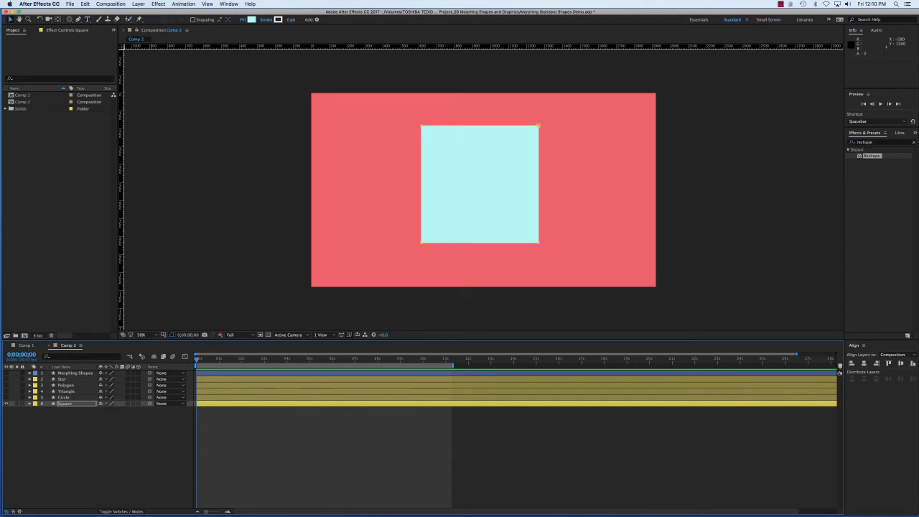
key(super+shift+a)
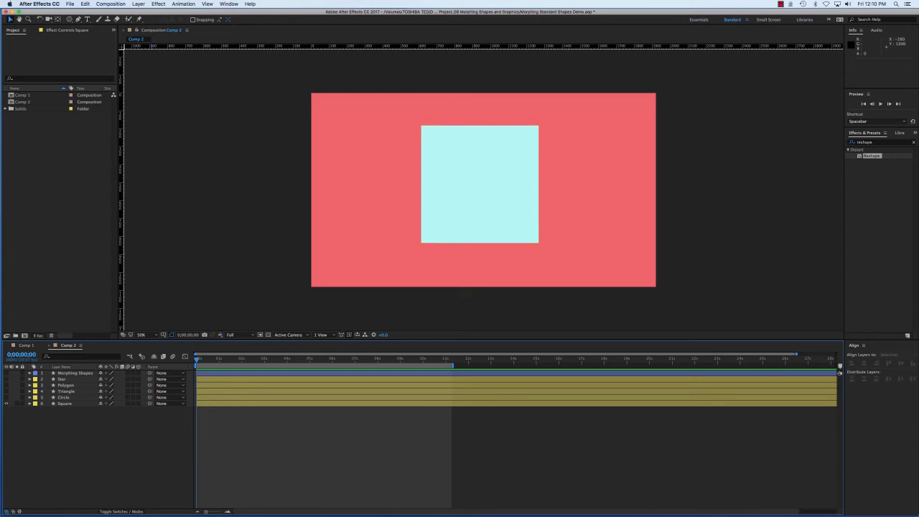
Hide the Square layer, make the Star layer visible and check its star path among the layer's contents
click(62, 379)
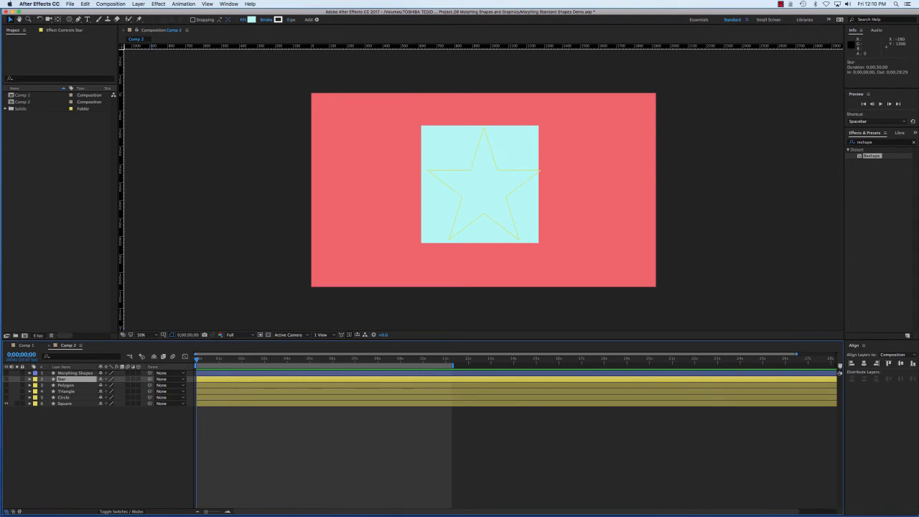
click(7, 403)
click(7, 379)
click(29, 379)
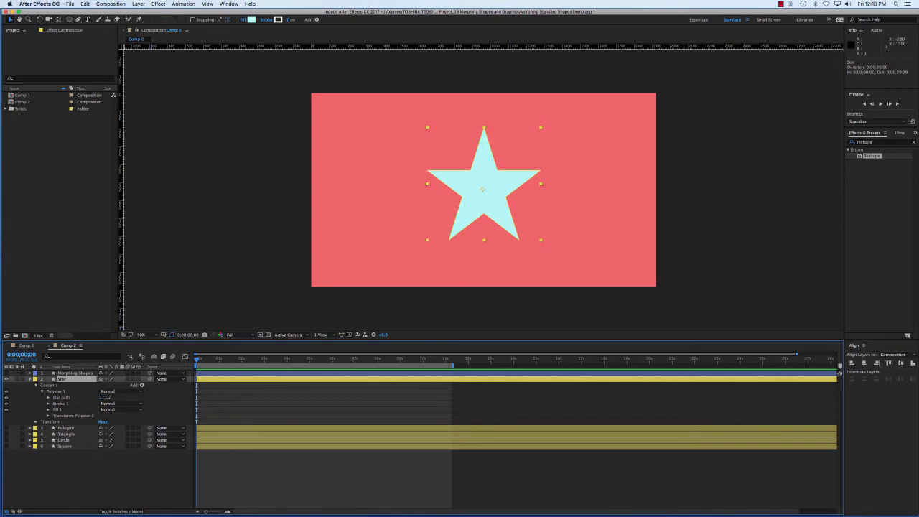
click(62, 397)
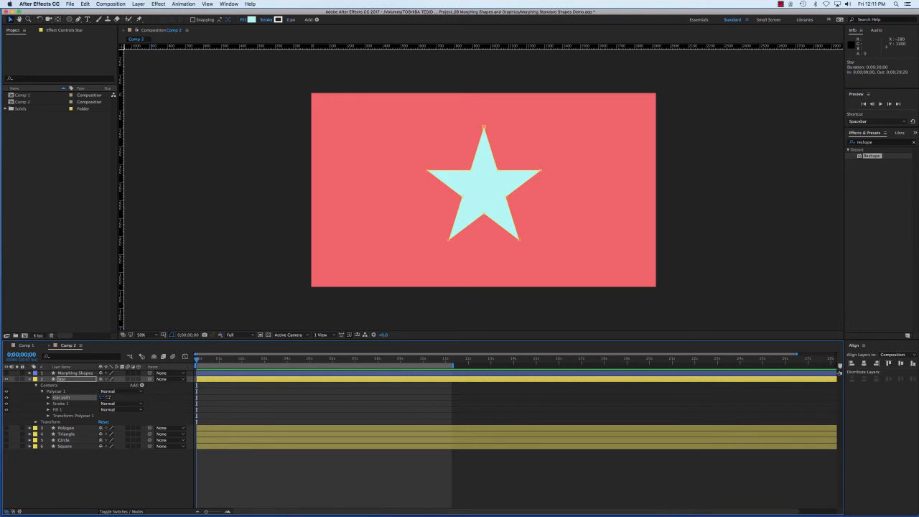
click(30, 379)
click(93, 453)
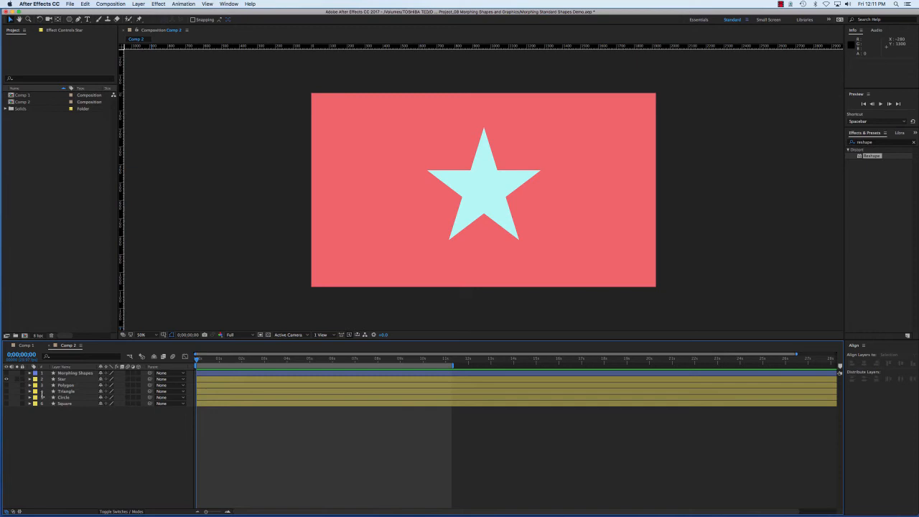
Temporarily show the Morphing Shapes layer instead of the Star layer and examine its path keyframes
click(62, 379)
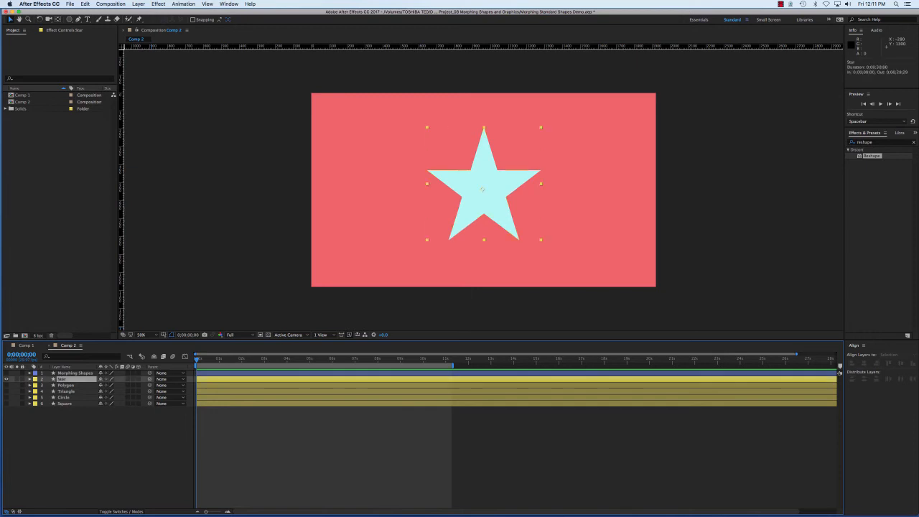
click(6, 379)
click(6, 373)
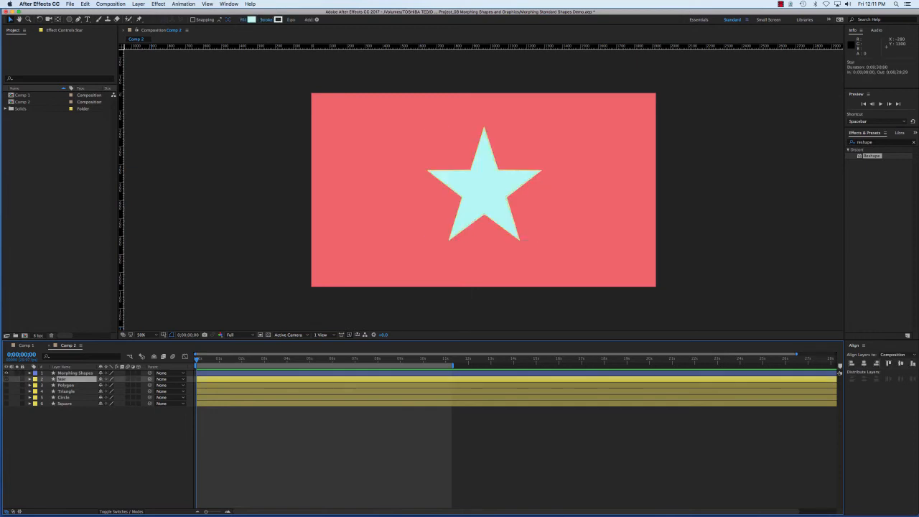
click(74, 373)
key(u)
key(u)
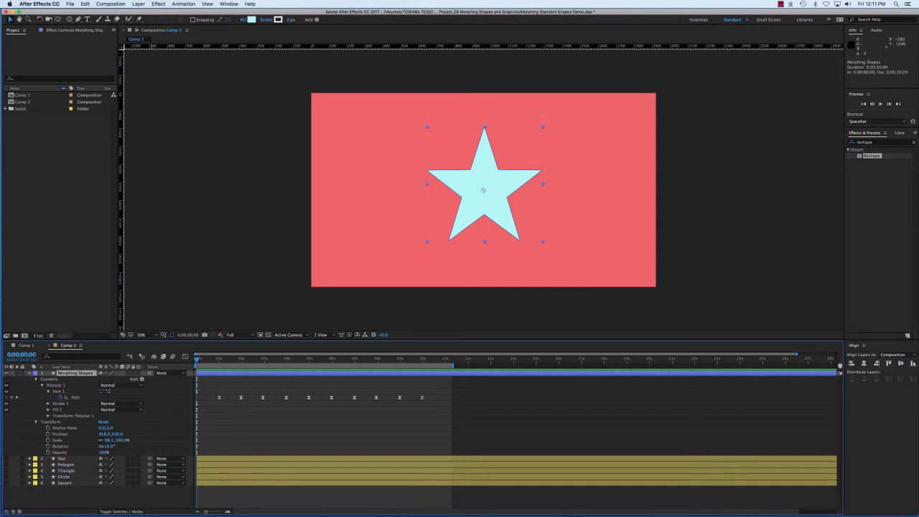
click(29, 373)
click(6, 374)
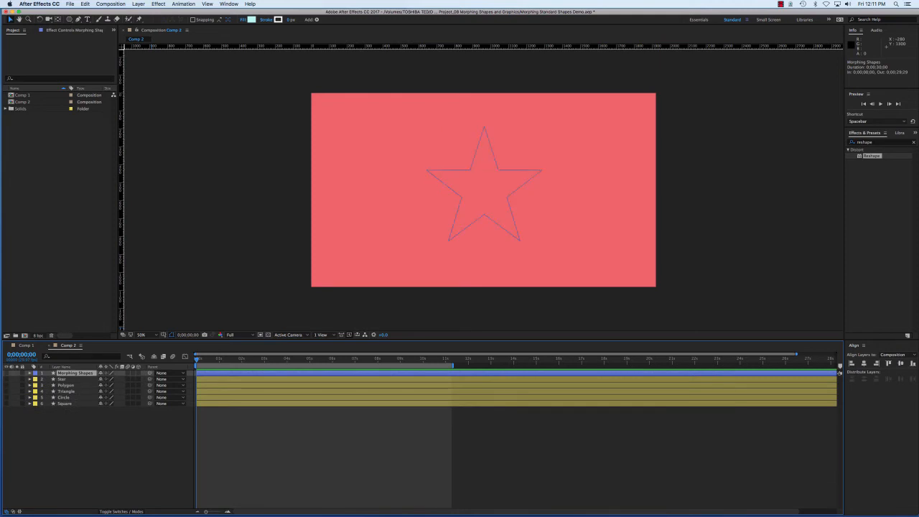
Make the Star layer visible and set the first Path keyframe on its star path at 0;00;00;29
click(63, 379)
click(29, 379)
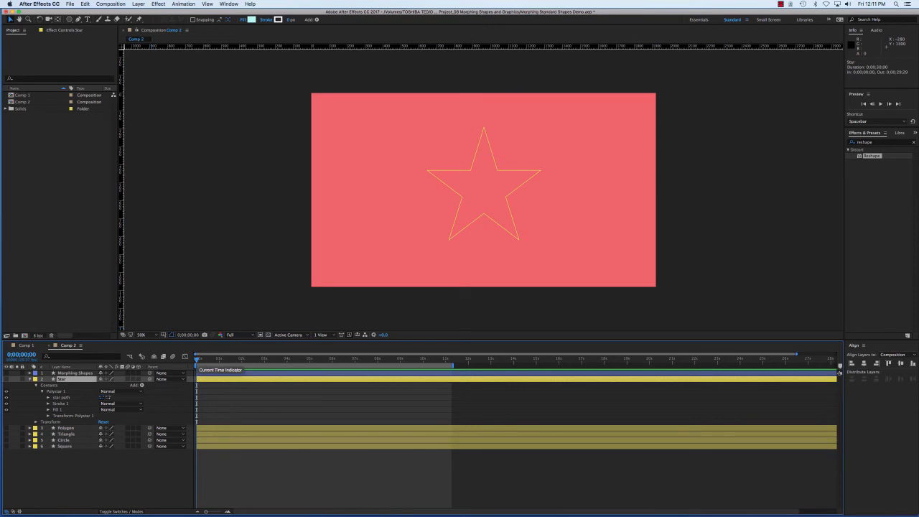
click(48, 398)
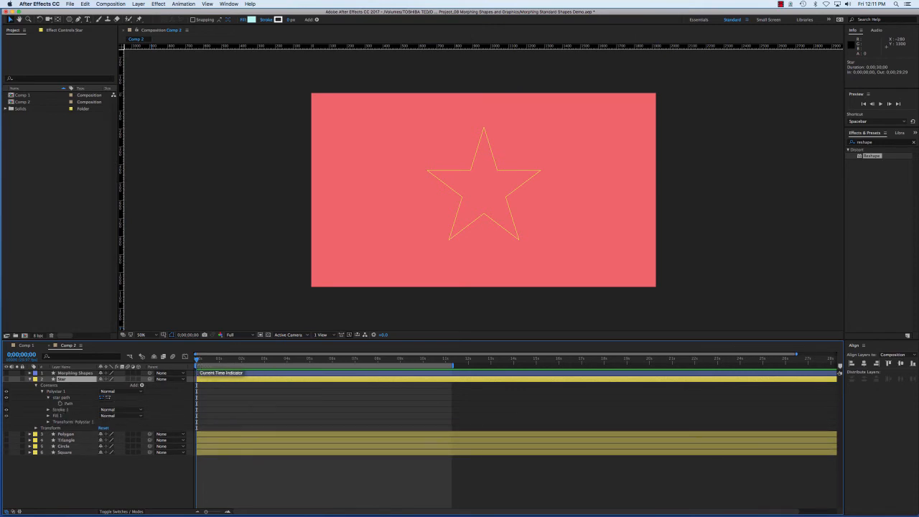
click(6, 379)
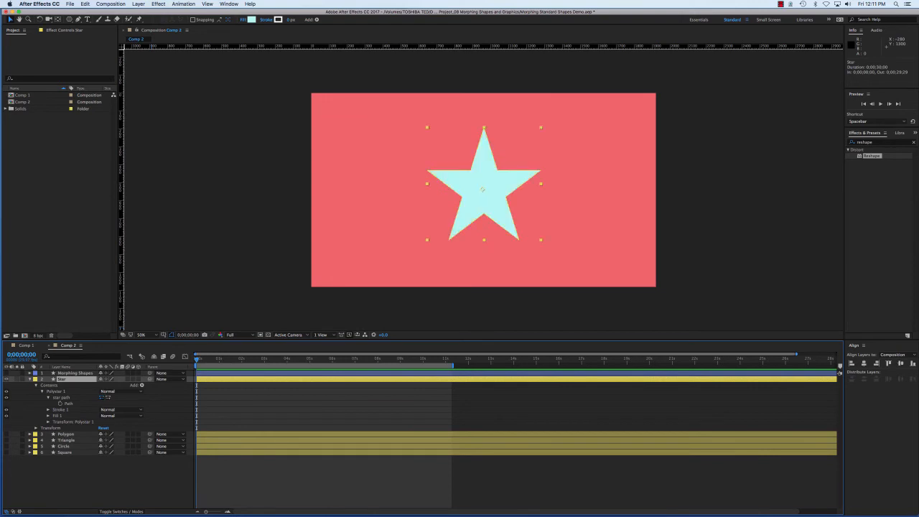
drag(196, 358, 221, 365)
click(61, 403)
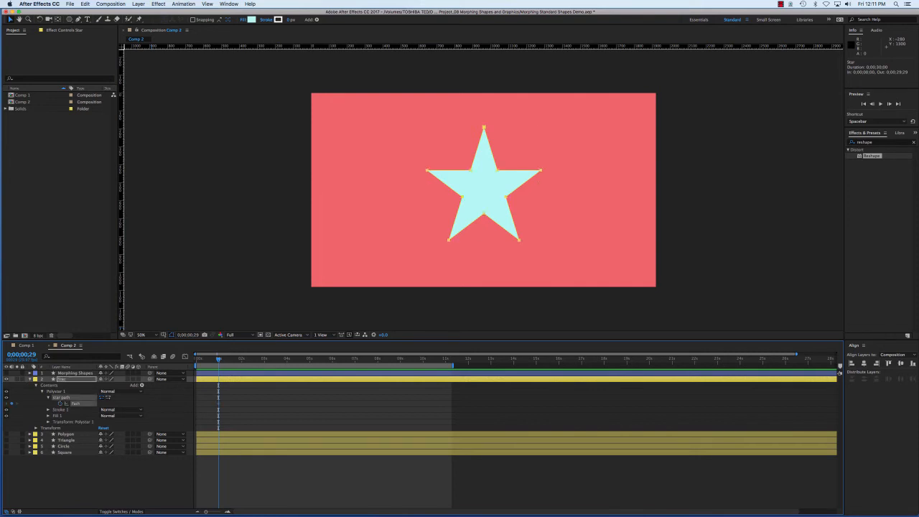
key(u)
Make the Polygon layer visible and set a Path keyframe on its polygon path at 0;00;02;01
click(66, 385)
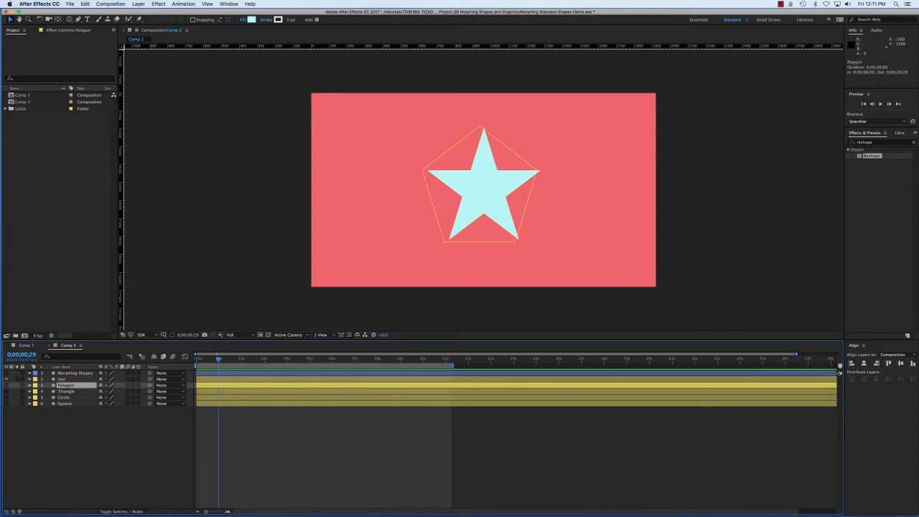
click(7, 385)
click(30, 386)
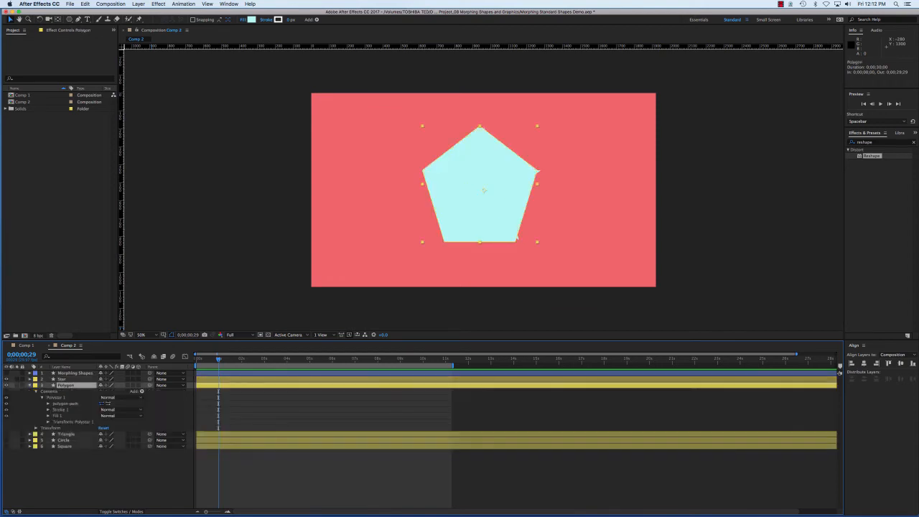
click(65, 403)
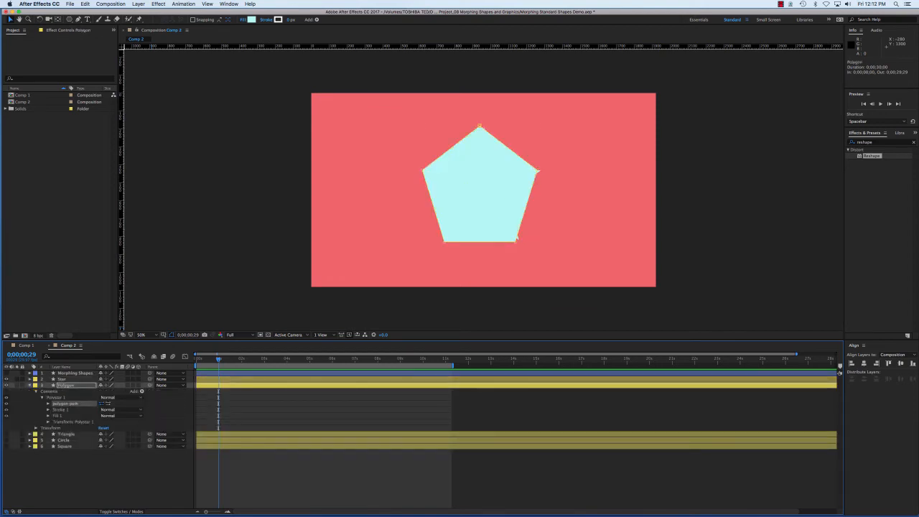
drag(219, 359, 242, 358)
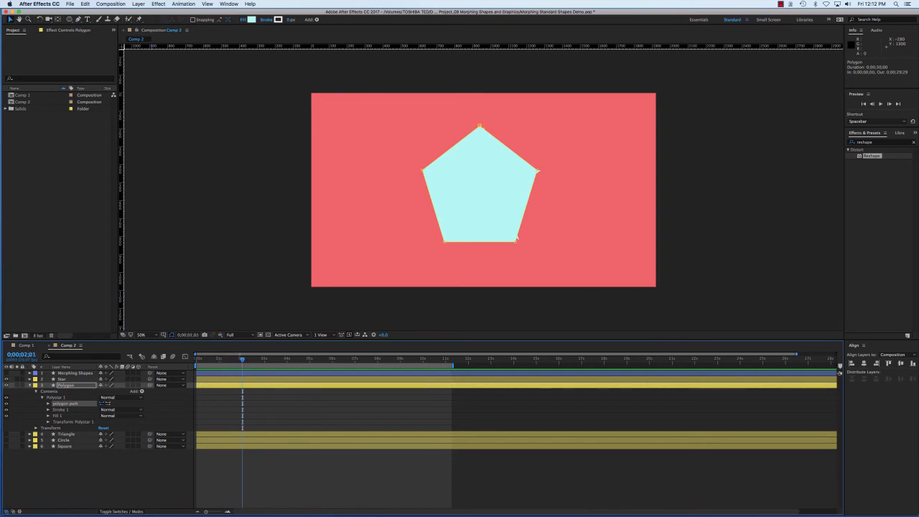
click(48, 404)
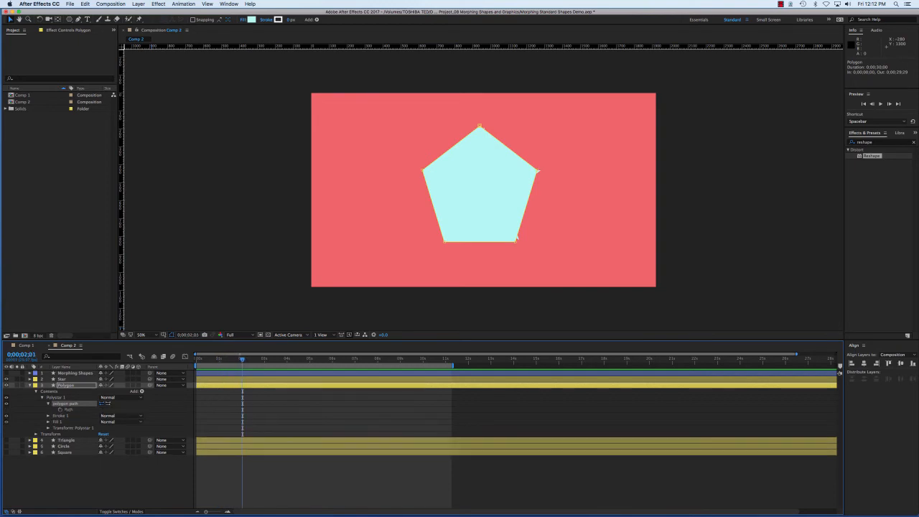
click(60, 409)
key(F2)
click(516, 237)
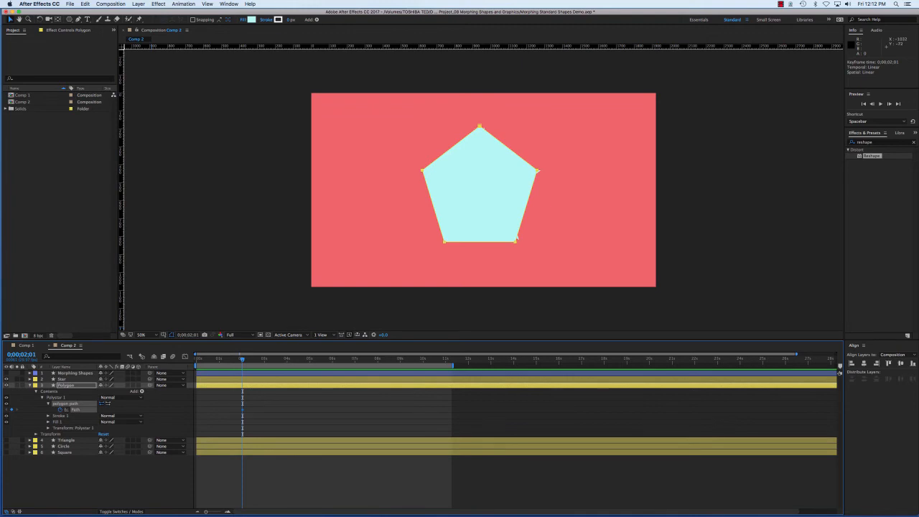
Copy the polygon path's keyframe, then hide the Polygon layer and collapse its properties
click(85, 5)
click(91, 44)
key(super+v)
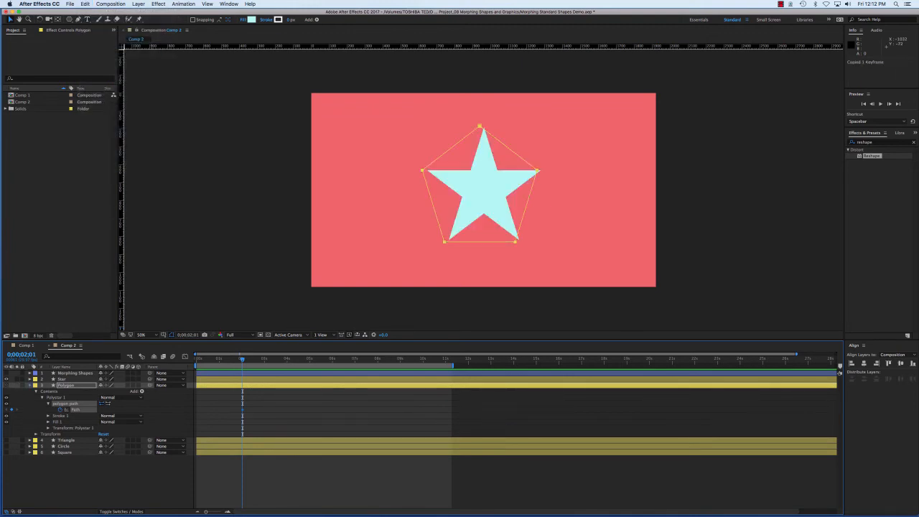
click(29, 386)
Paste the copied polygon keyframe into the Star layer's Path property at 0;00;02;01
click(62, 379)
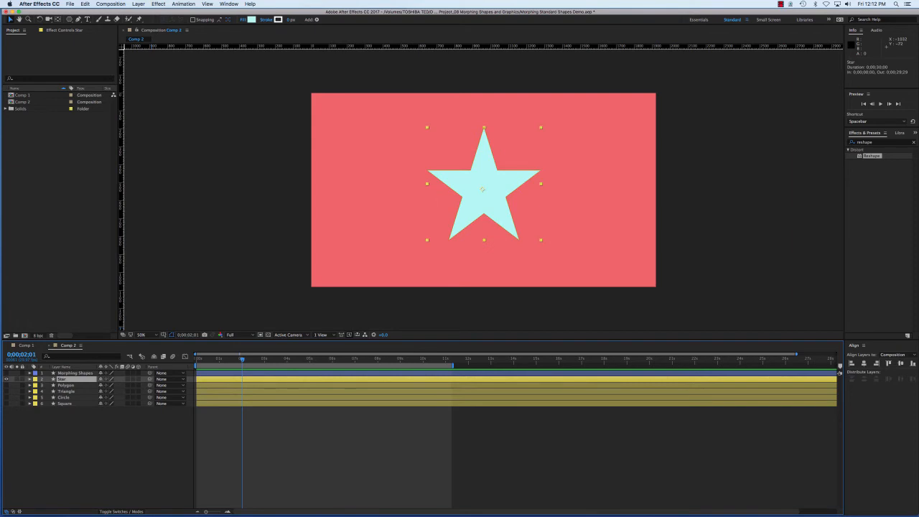
click(30, 379)
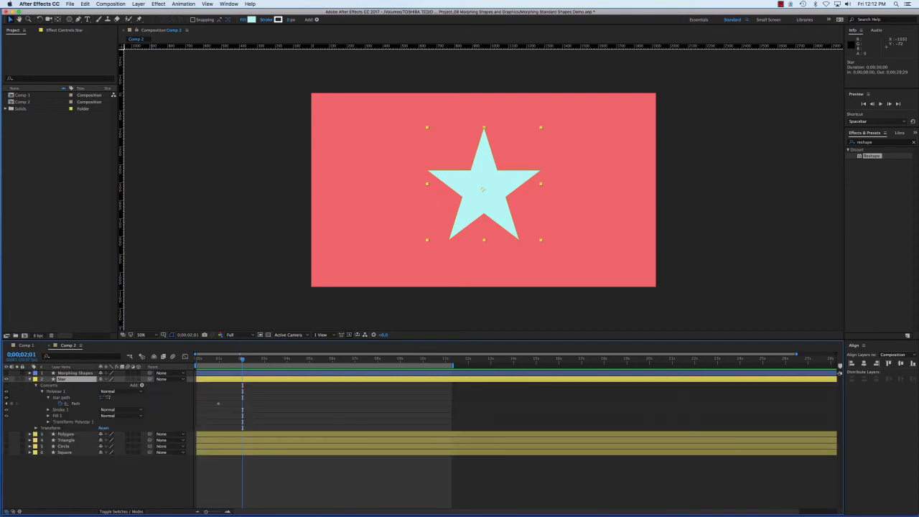
click(75, 404)
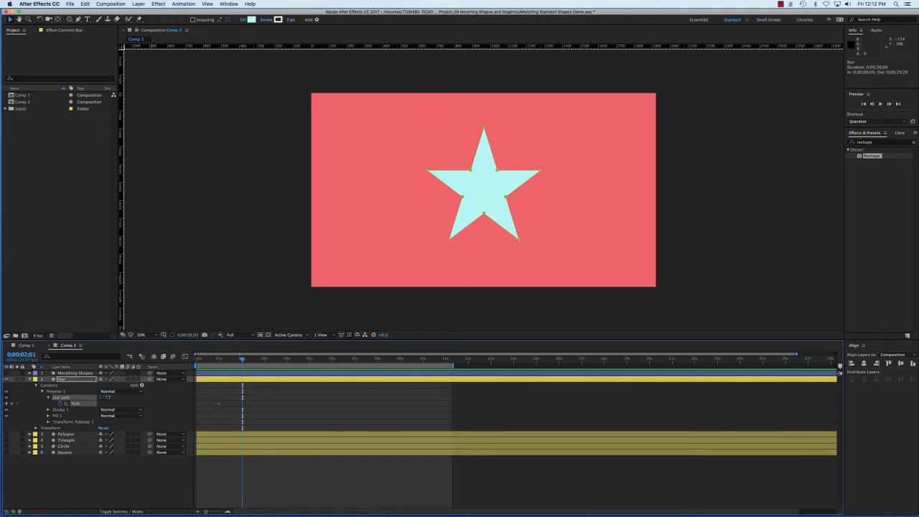
click(84, 5)
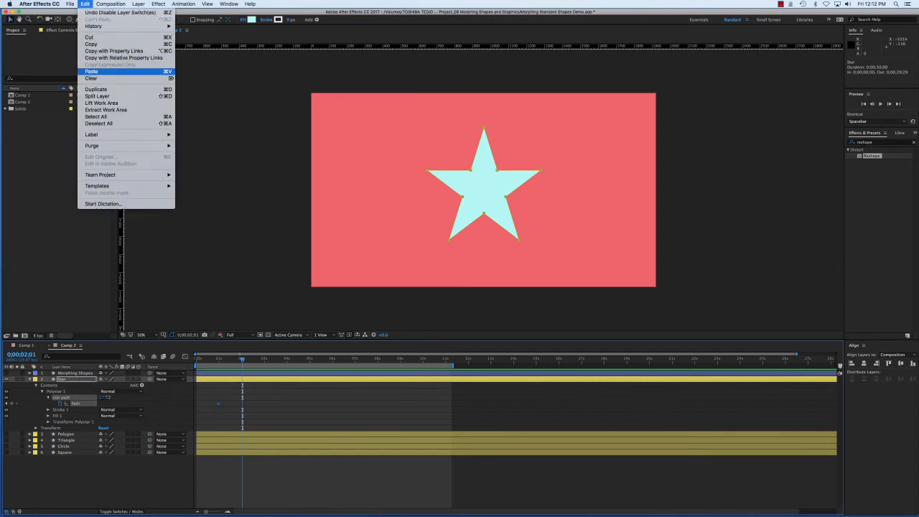
click(91, 71)
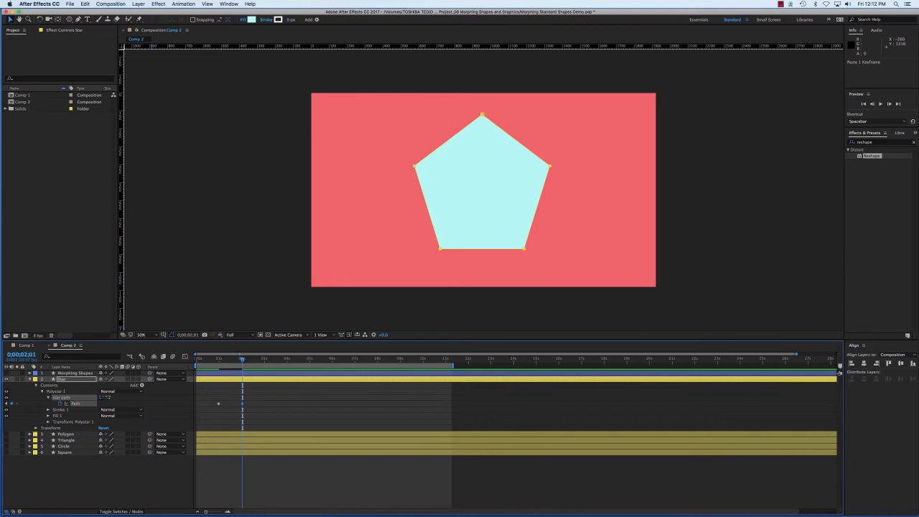
Make the Triangle layer visible and set a Path keyframe on its triangle path at 0;00;03;01
drag(242, 359, 265, 359)
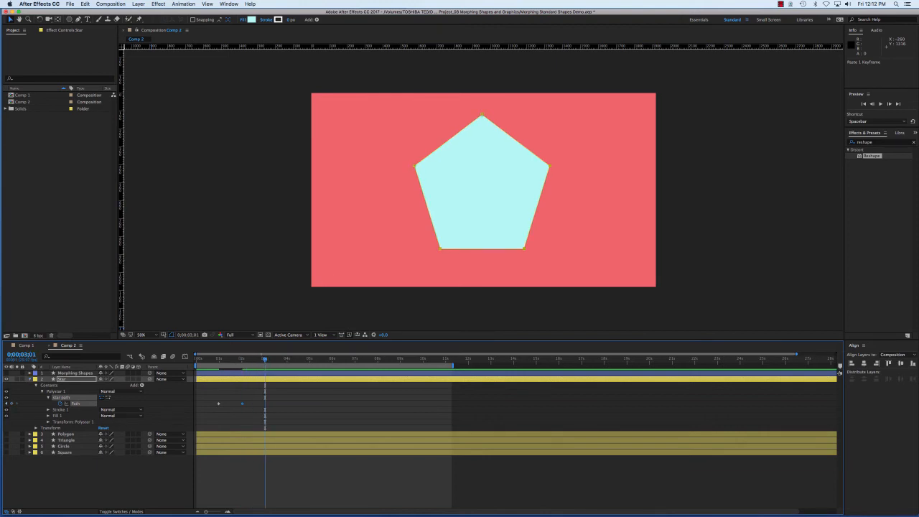
key(u)
click(66, 391)
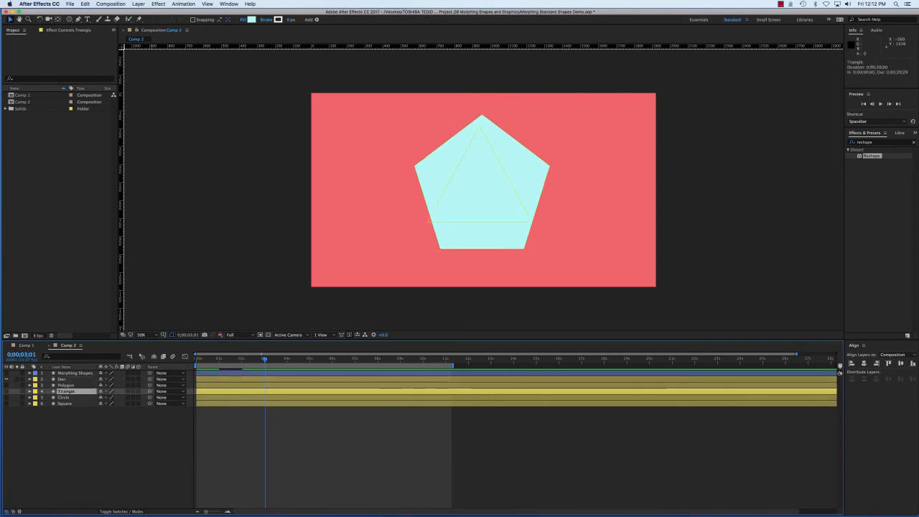
click(6, 391)
click(29, 391)
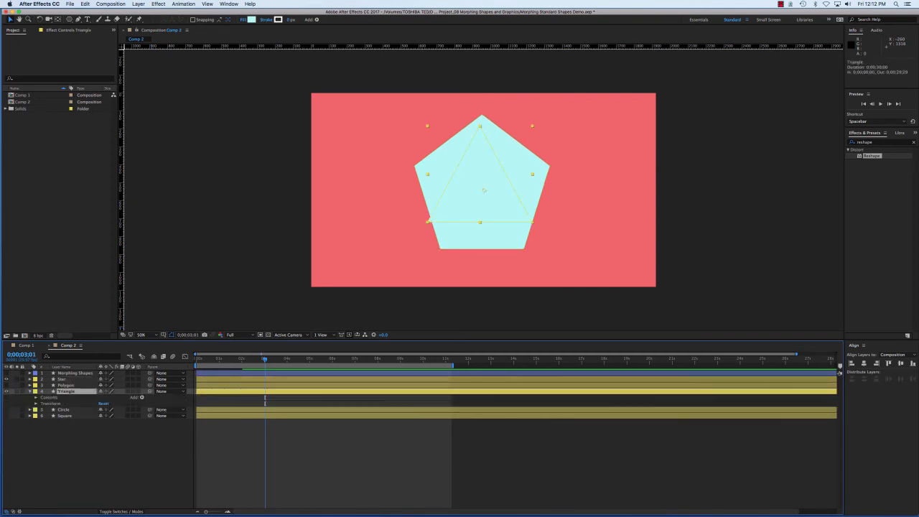
click(36, 397)
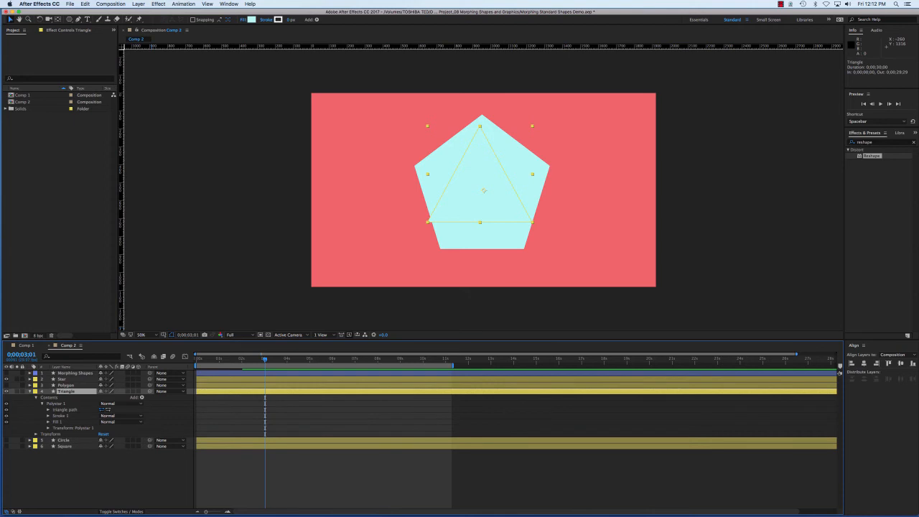
click(65, 410)
click(48, 410)
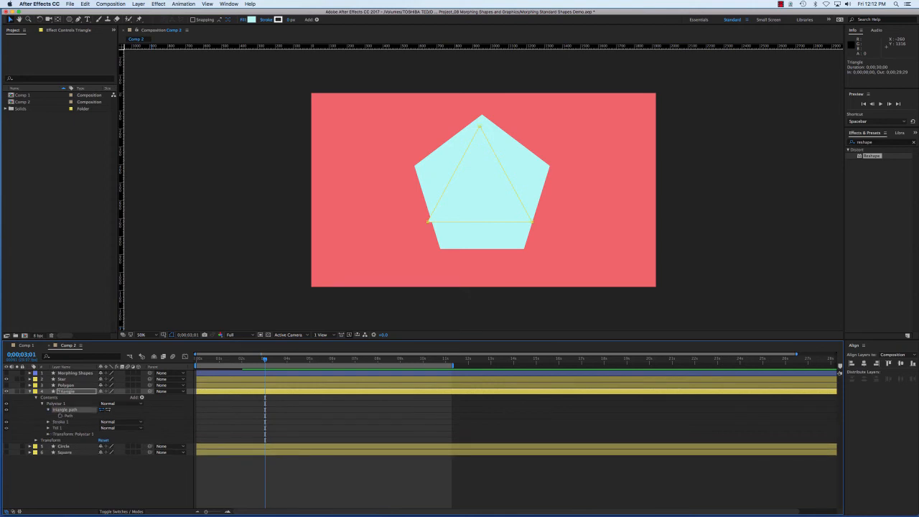
click(60, 415)
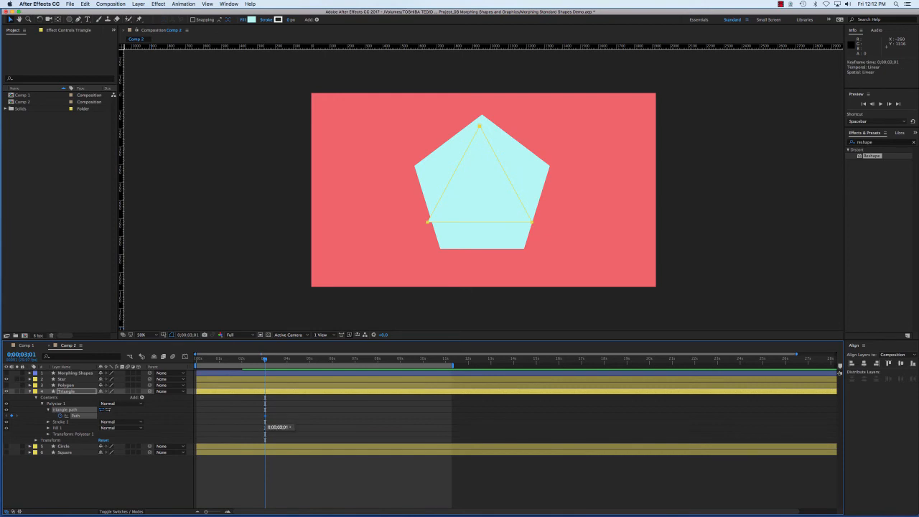
Try to copy the triangle path's keyframe and paste it into the Star layer at 0;00;03;01, then undo the paste
key(super+c)
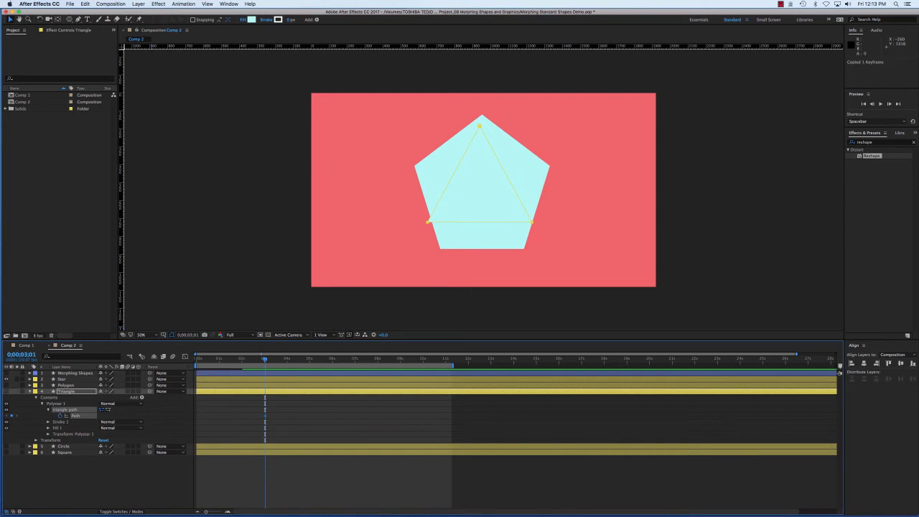
key(u)
click(483, 190)
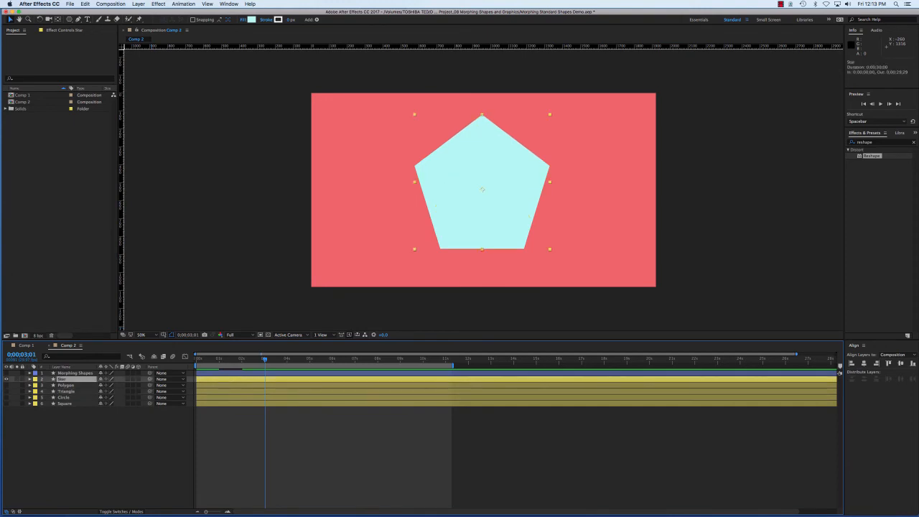
key(u)
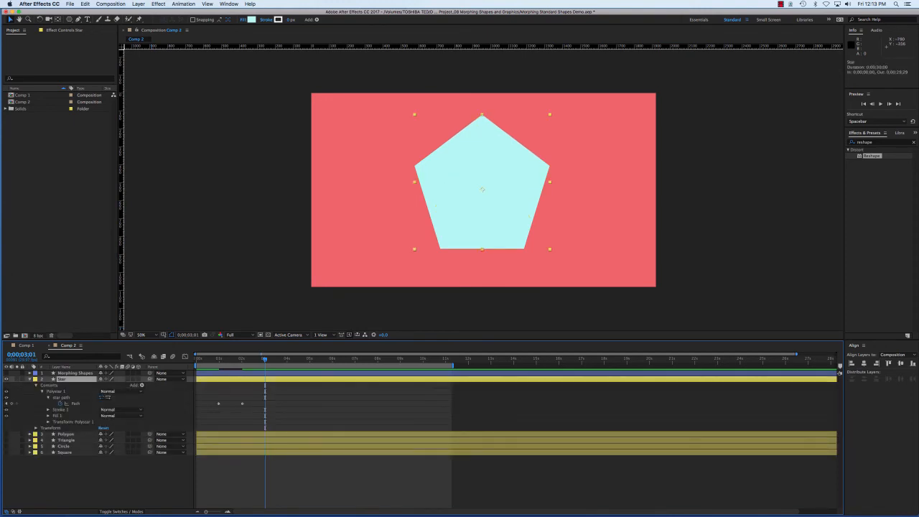
click(85, 4)
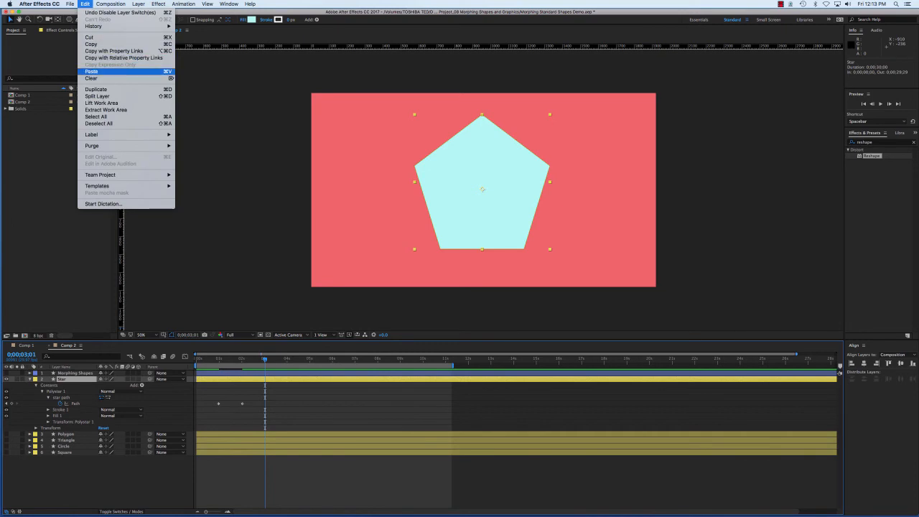
click(104, 72)
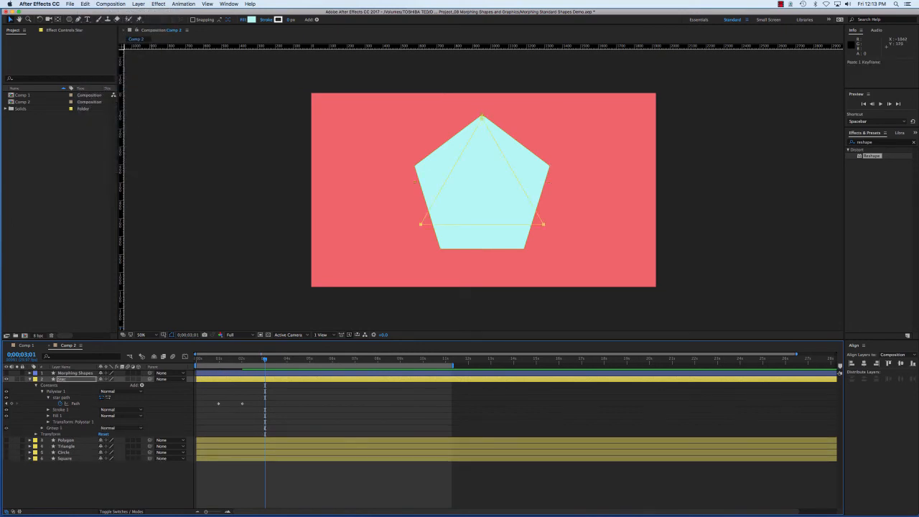
key(super+z)
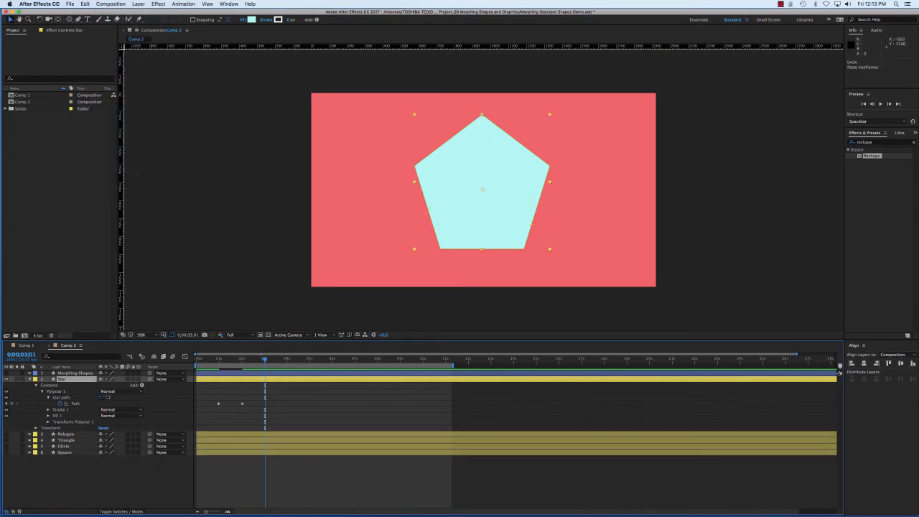
key(shift+super+a)
click(29, 379)
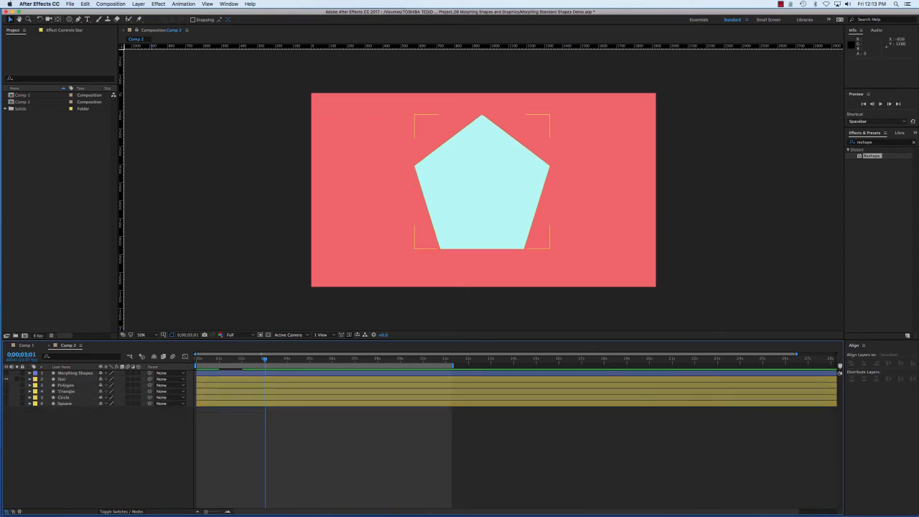
Copy the Triangle layer's Path keyframe at 0;00;03;01, then collapse and hide the layer
click(66, 391)
click(30, 391)
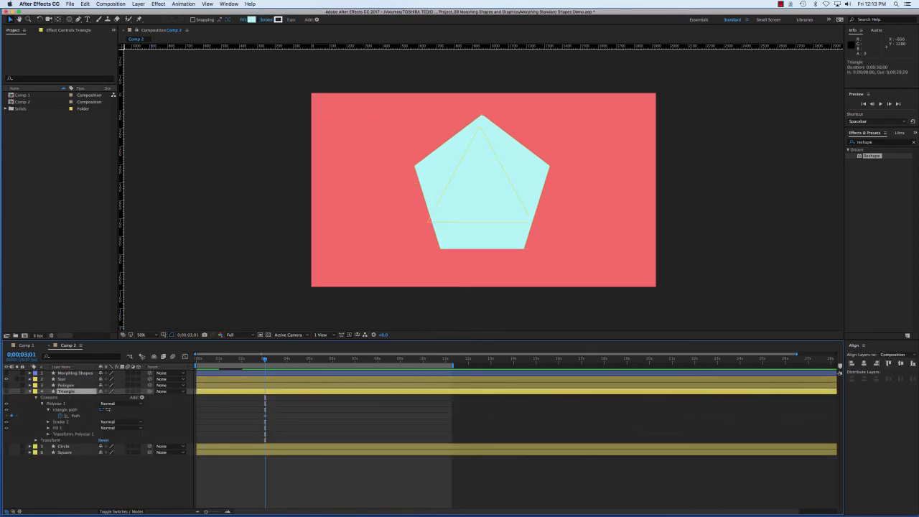
click(7, 391)
click(76, 416)
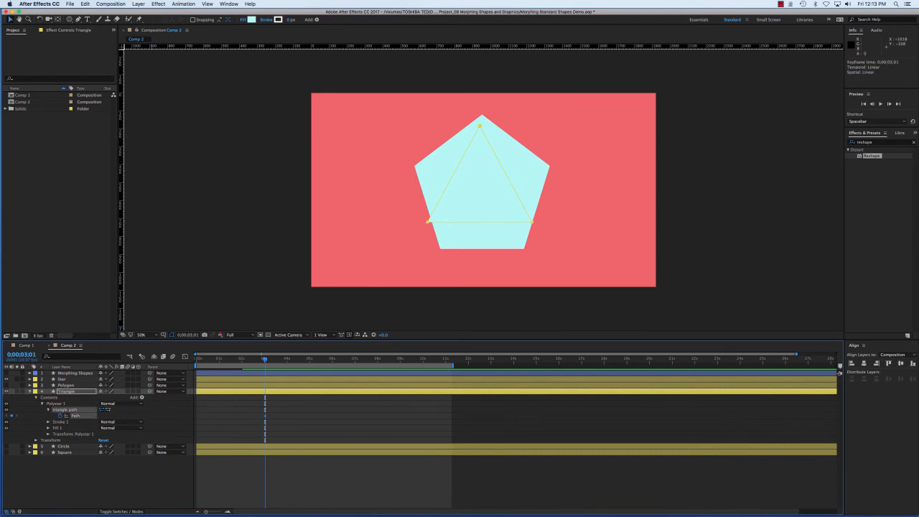
click(85, 4)
click(93, 44)
click(29, 391)
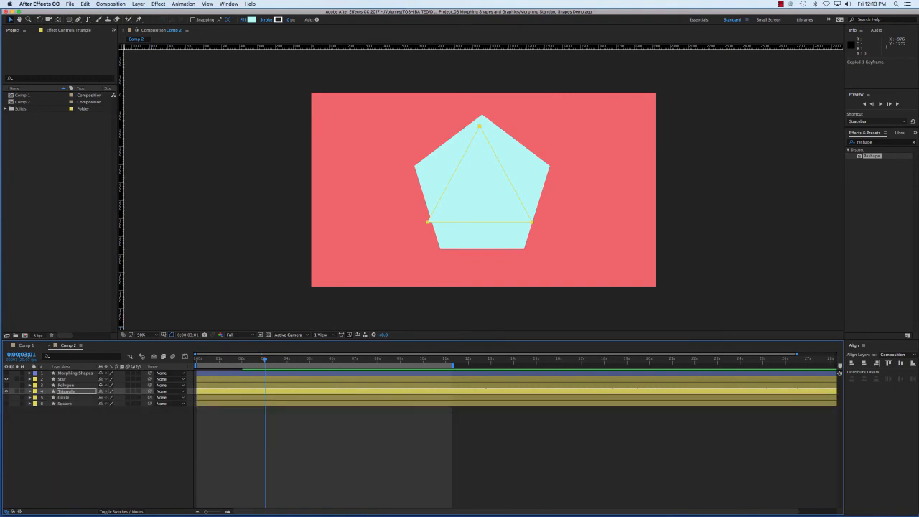
click(6, 391)
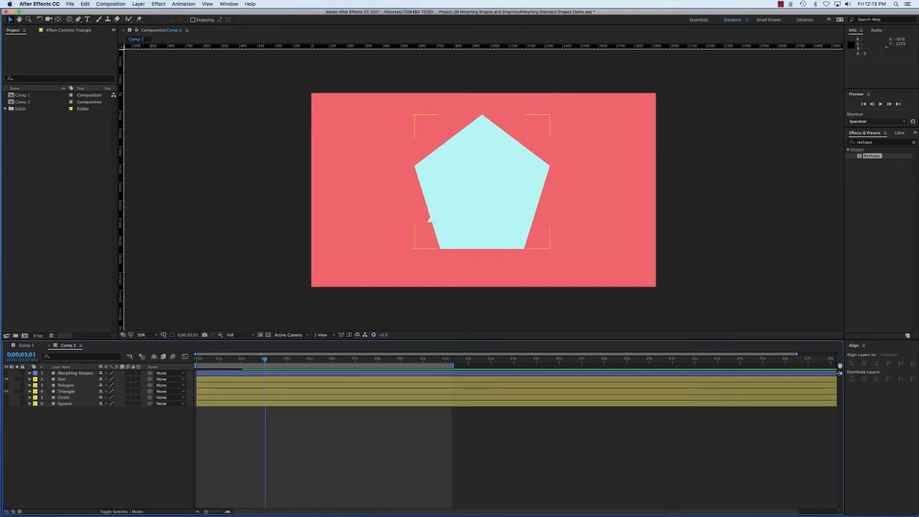
Paste the copied triangle keyframe into the Star layer at 0;00;03;01, then deselect the layer and collapse its properties
click(62, 379)
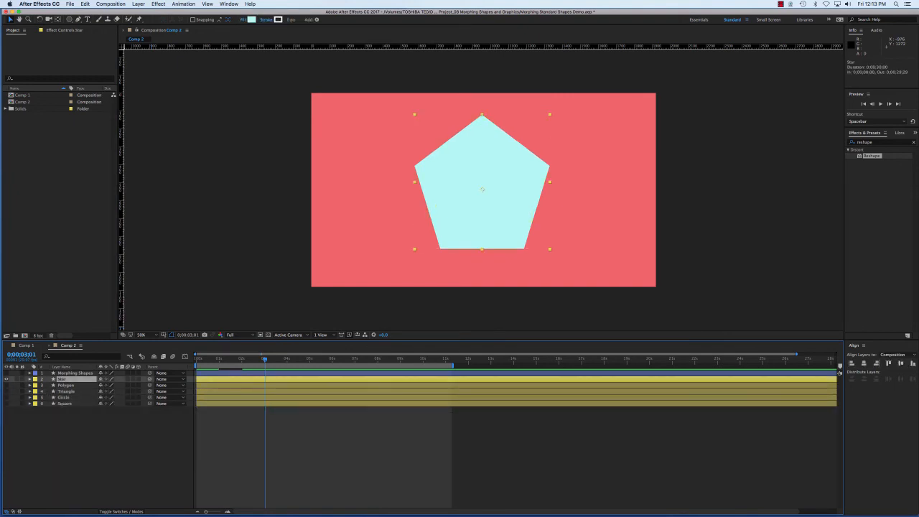
click(29, 379)
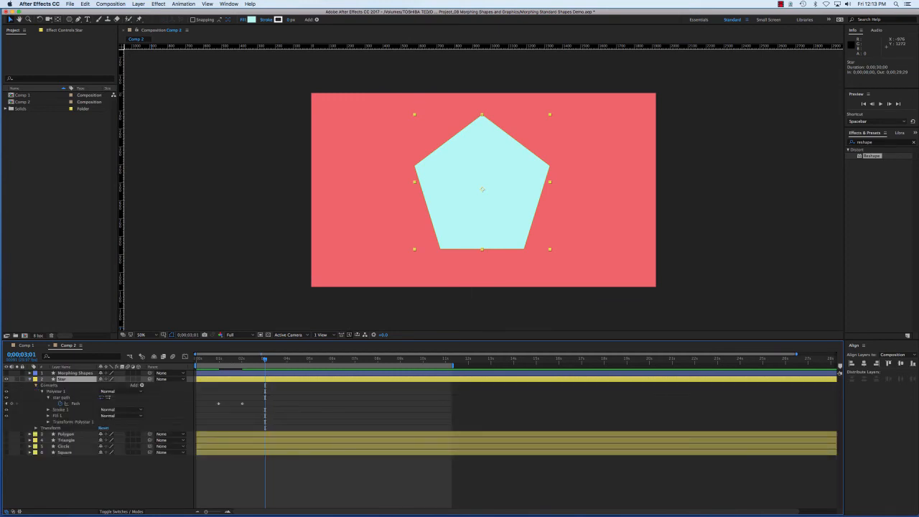
click(85, 4)
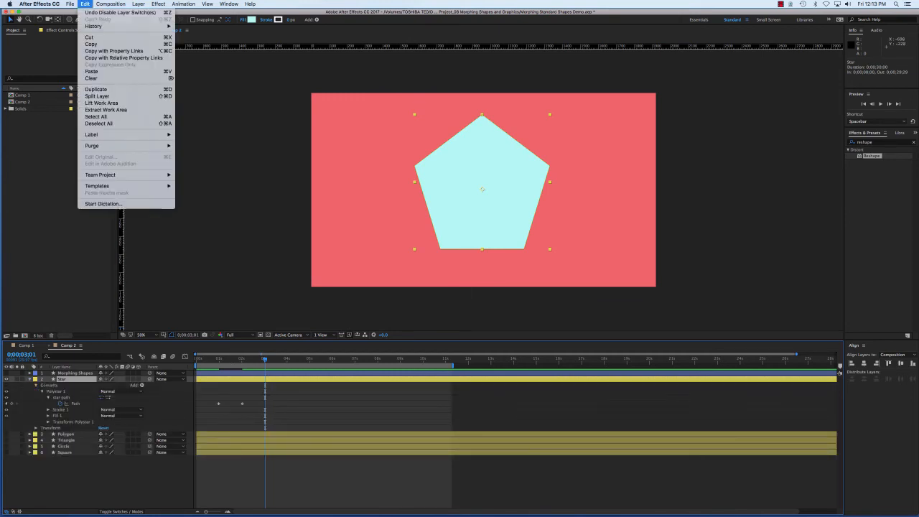
click(91, 71)
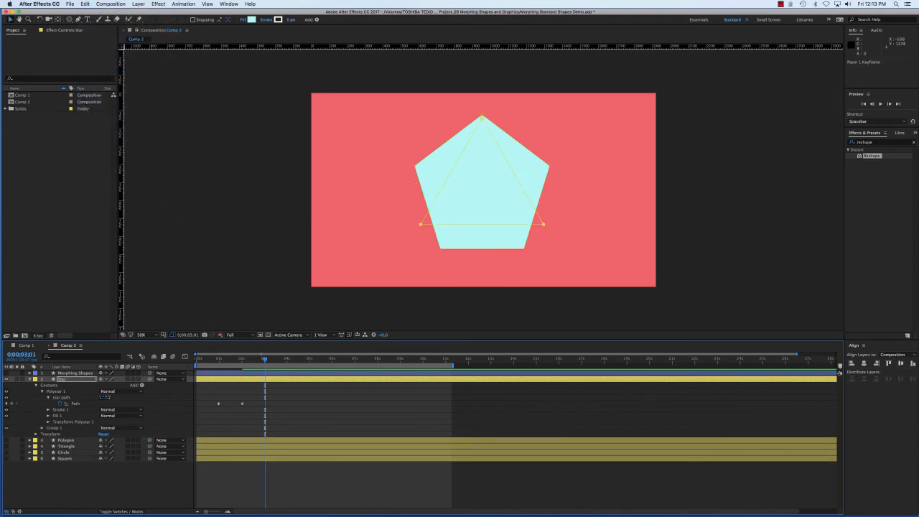
click(211, 418)
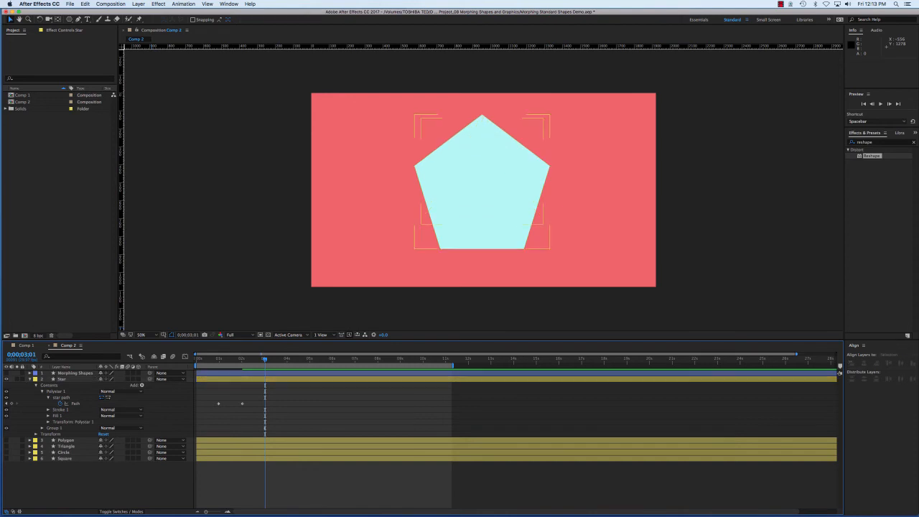
click(29, 378)
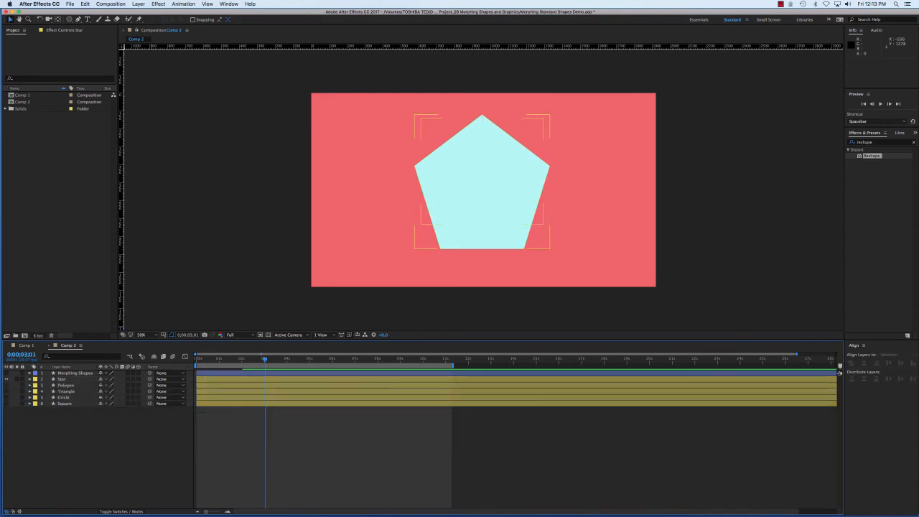
Hide the Star layer, show the Morphing Shapes layer with its properties expanded, and return to 0;00;00;00
click(6, 378)
click(30, 373)
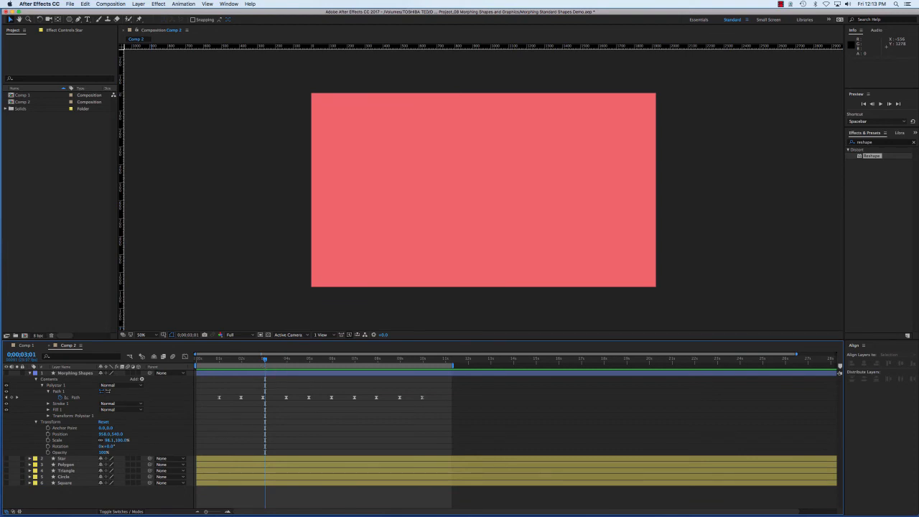
drag(265, 359, 196, 359)
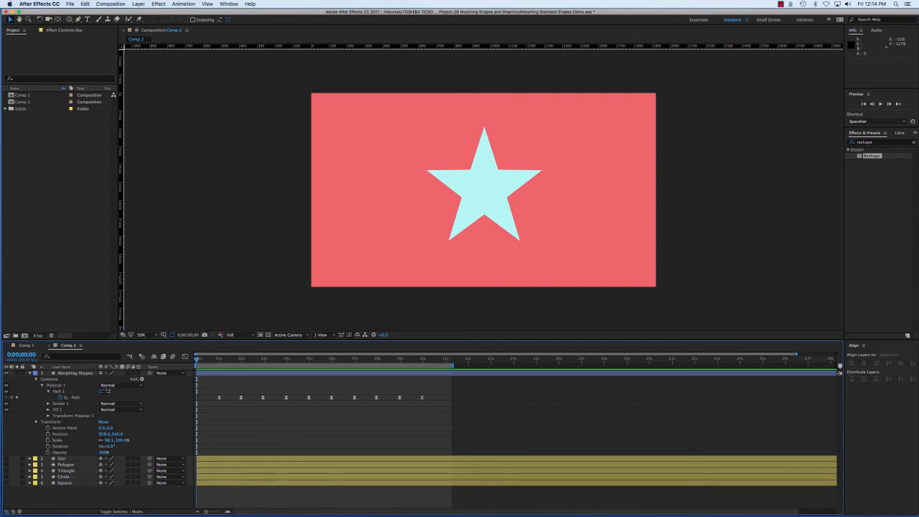
Preview the Morphing Shapes animation from the start and examine the shapes at its Path keyframes up to 0;00;03;29
key(space)
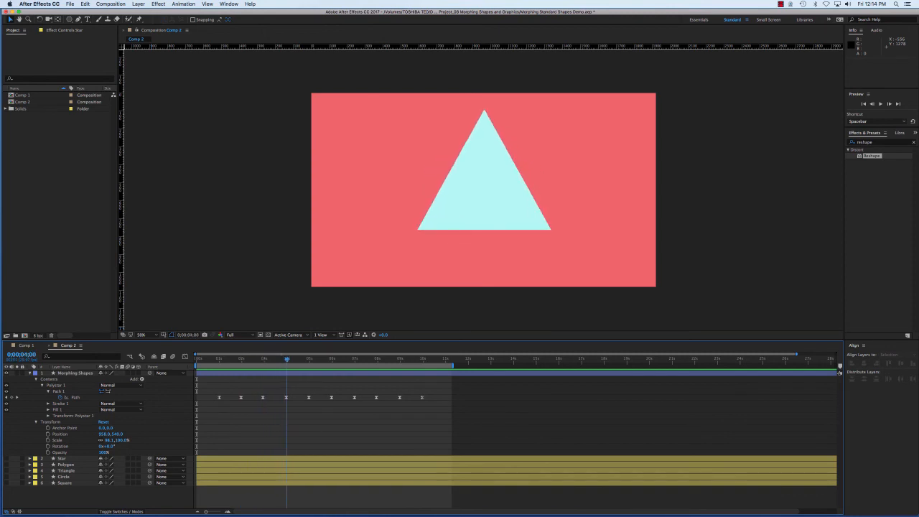
key(space)
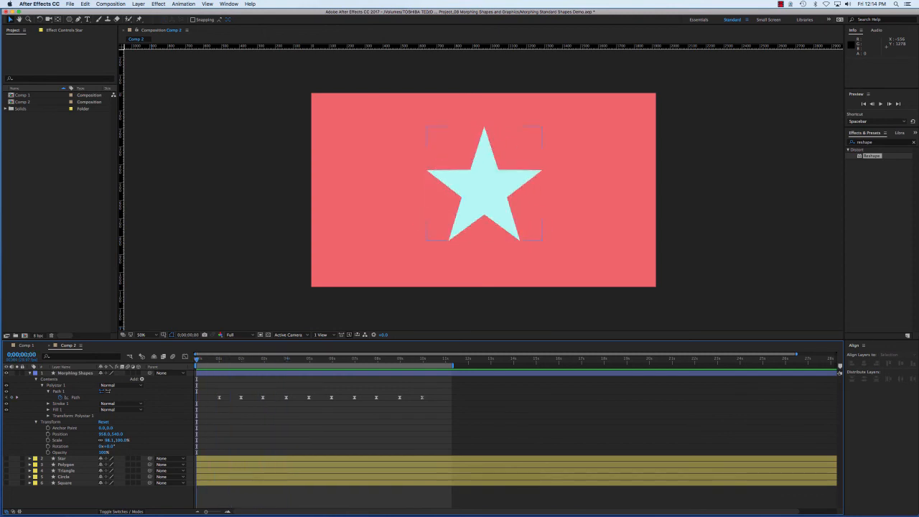
drag(196, 360, 219, 359)
drag(219, 359, 241, 359)
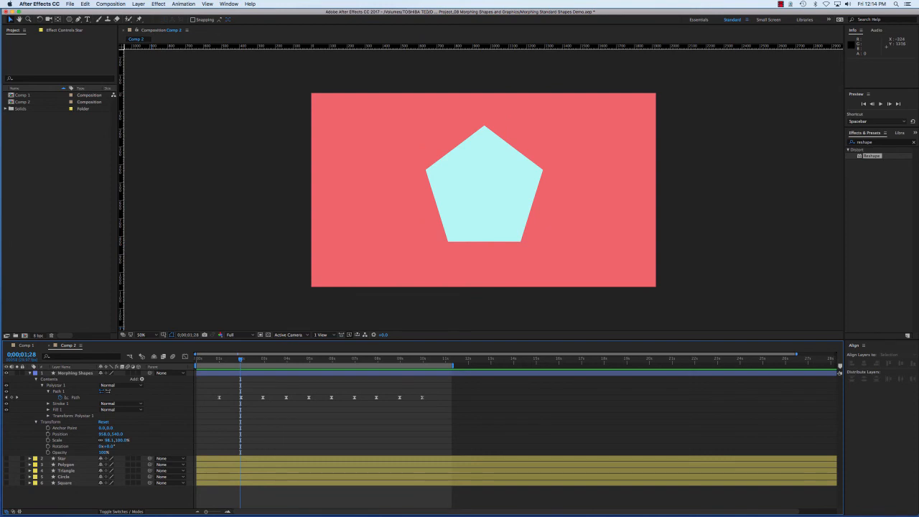
key(space)
key(space)
key(space)
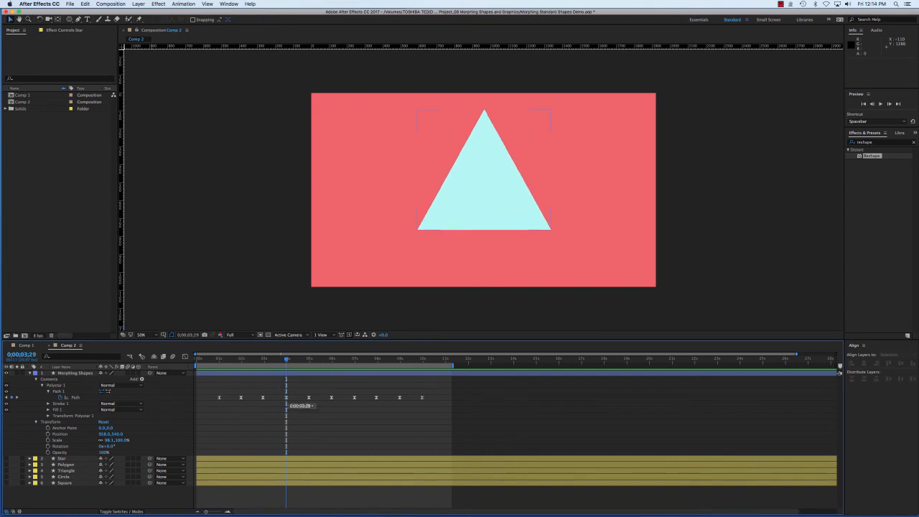
Examine the shapes at the remaining Morphing Shapes Path keyframes from 0;00;05;00 to 0;00;09;29
drag(287, 359, 308, 359)
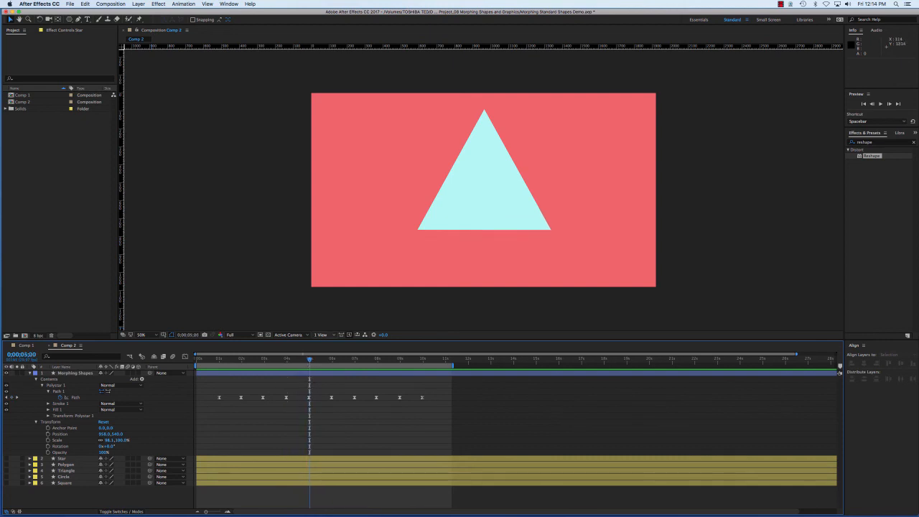
key(space)
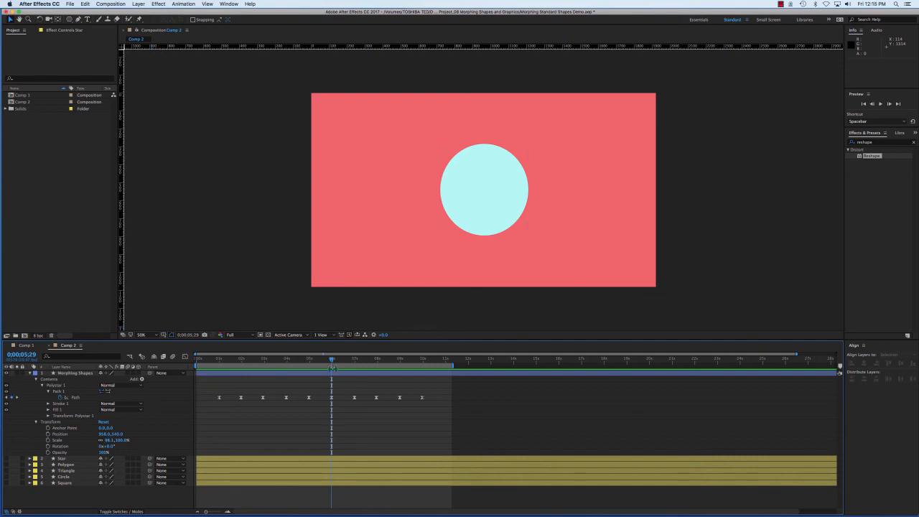
key(space)
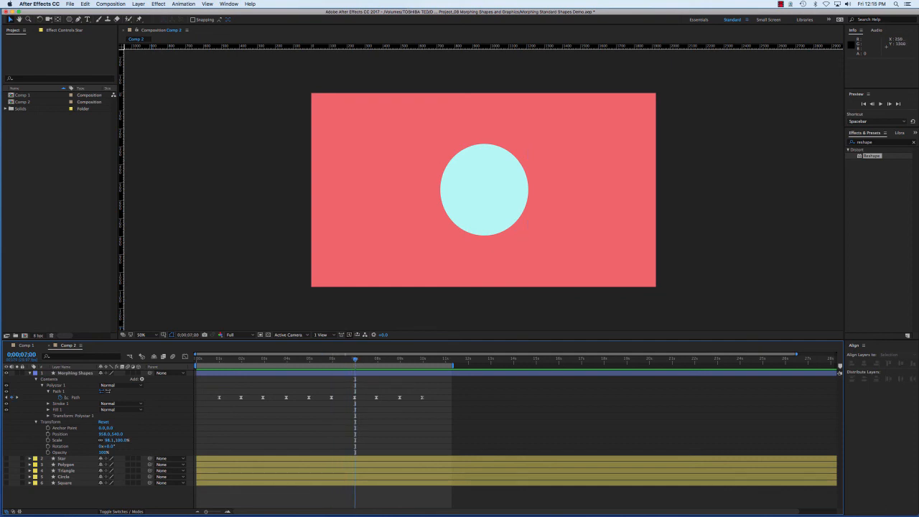
drag(354, 359, 376, 359)
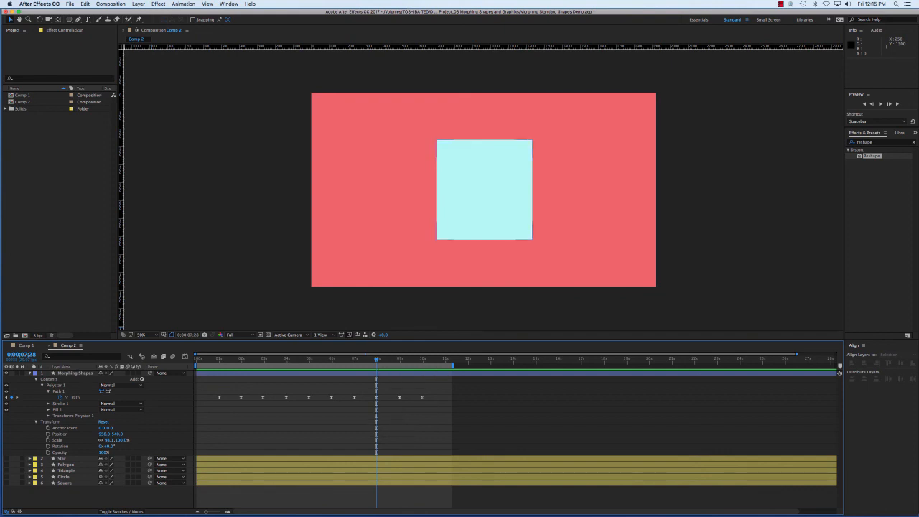
drag(376, 359, 399, 358)
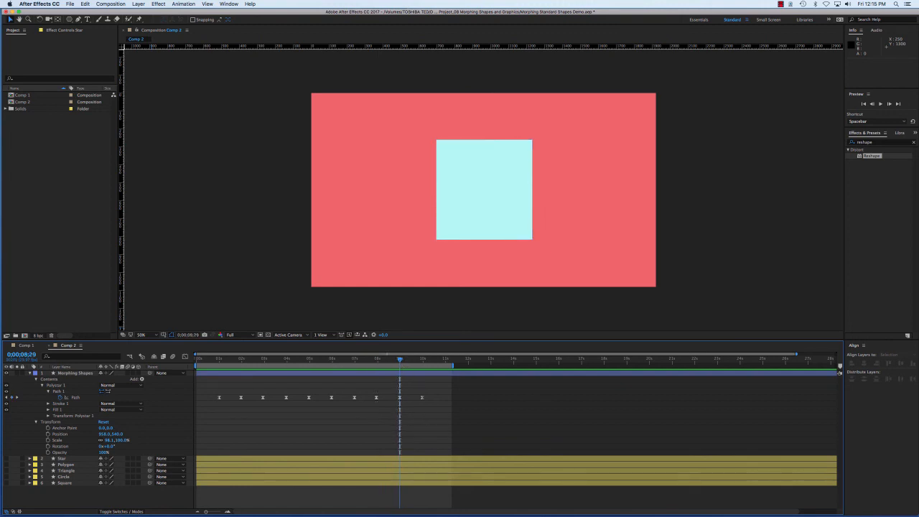
drag(400, 359, 423, 359)
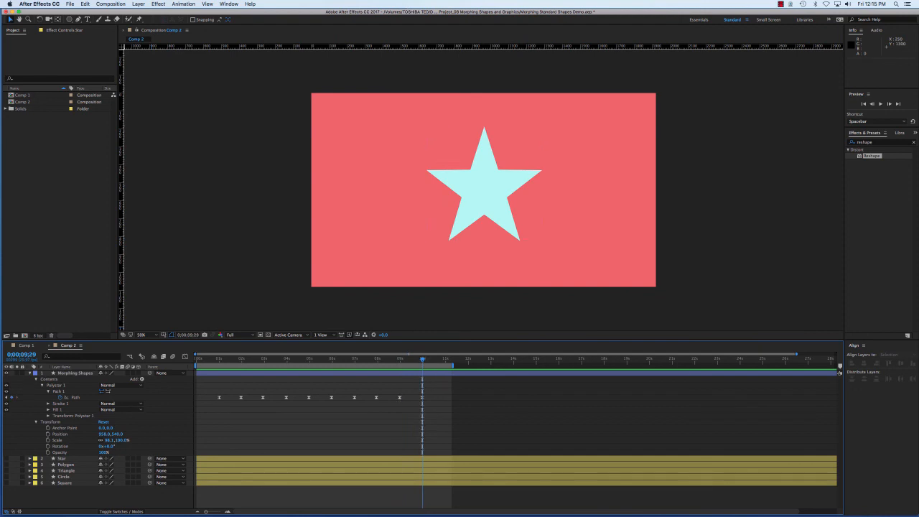
Move the current time to 0;00;11;04 and apply Easy Ease to the last Morphing Shapes Path keyframe, at 0;00;09;29
drag(422, 359, 448, 359)
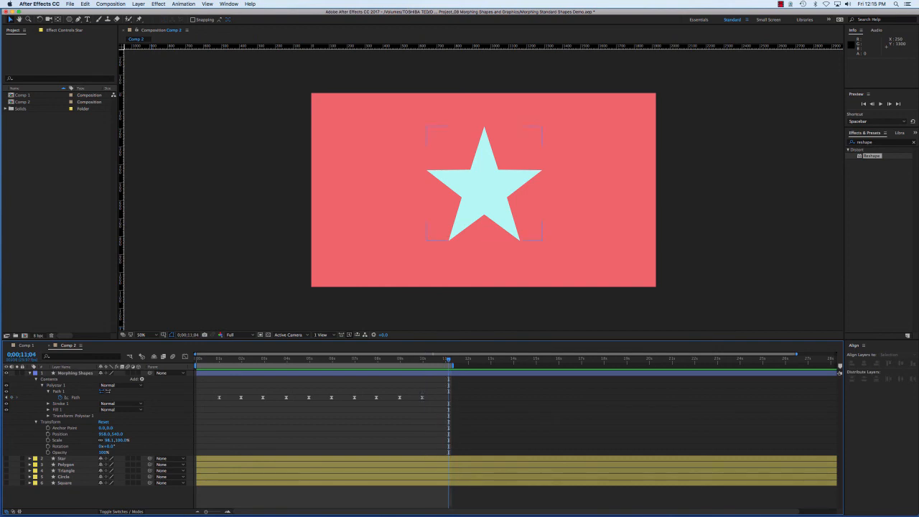
click(422, 396)
right_click(422, 397)
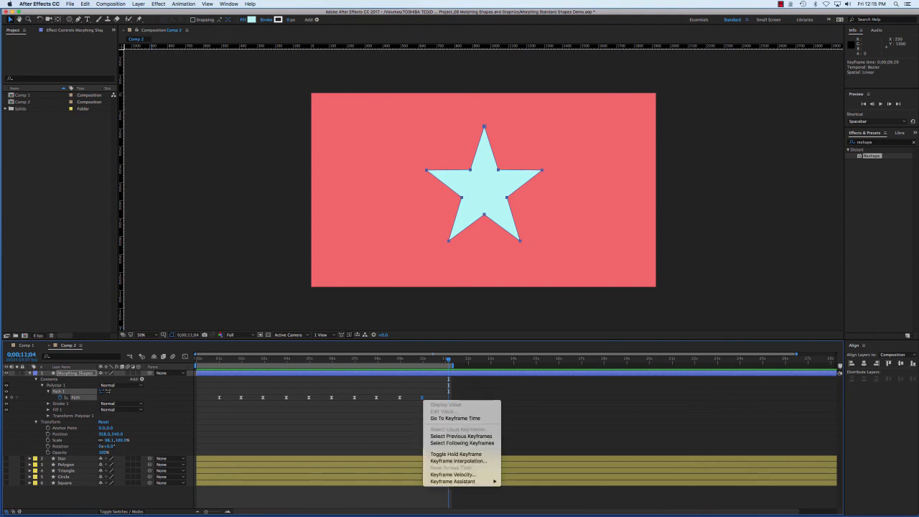
mouse_move(459, 481)
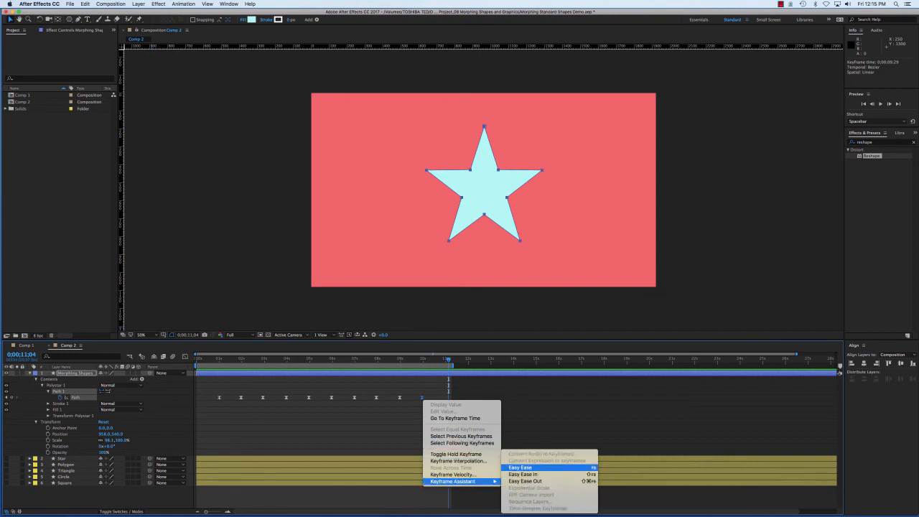
click(524, 467)
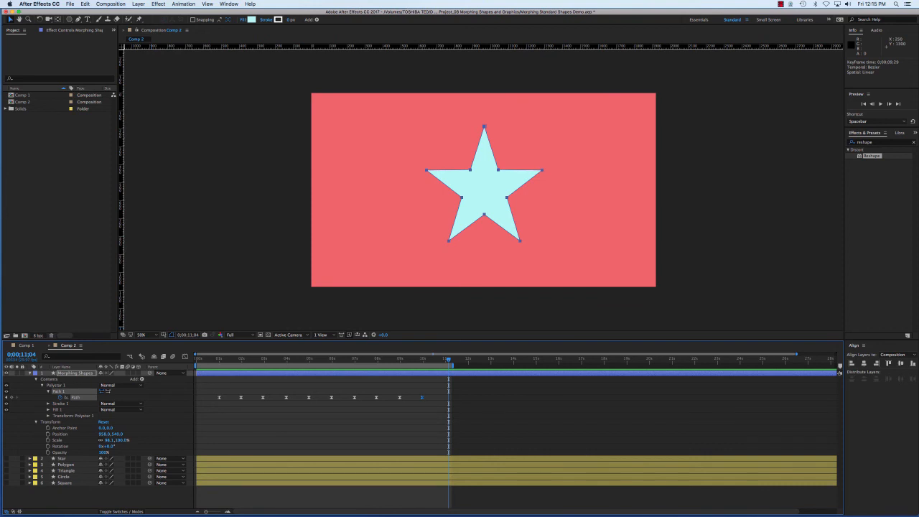
Return to 0;00;00;00, preview the eased Morphing Shapes animation through the work area, and deselect everything
drag(449, 359, 196, 359)
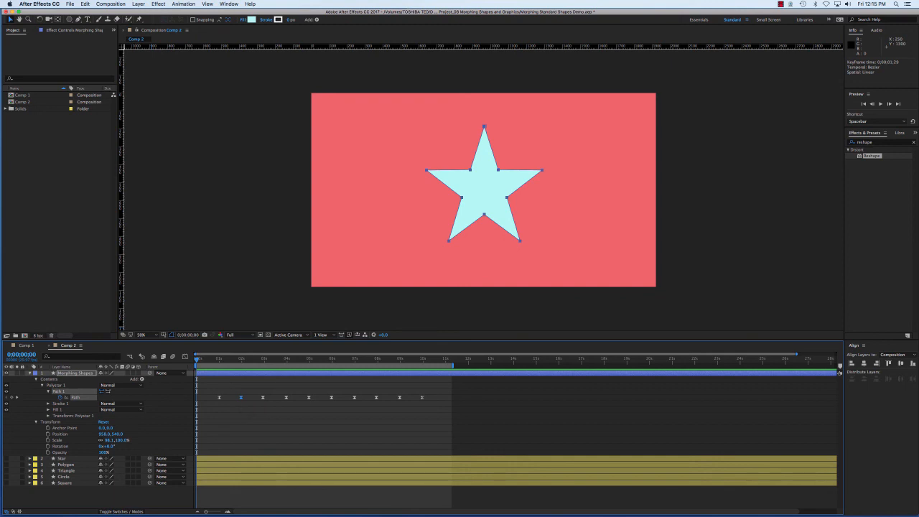
shift+click(263, 397)
key(space)
key(super+shift+a)
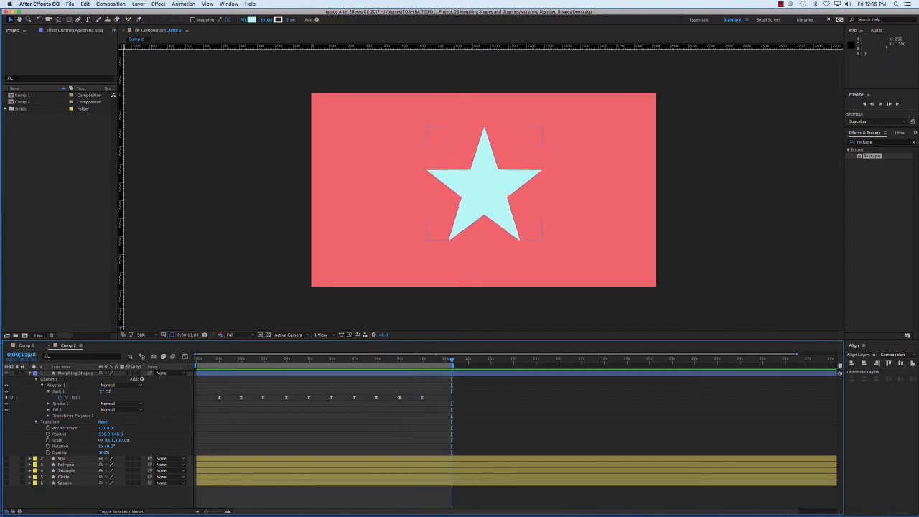